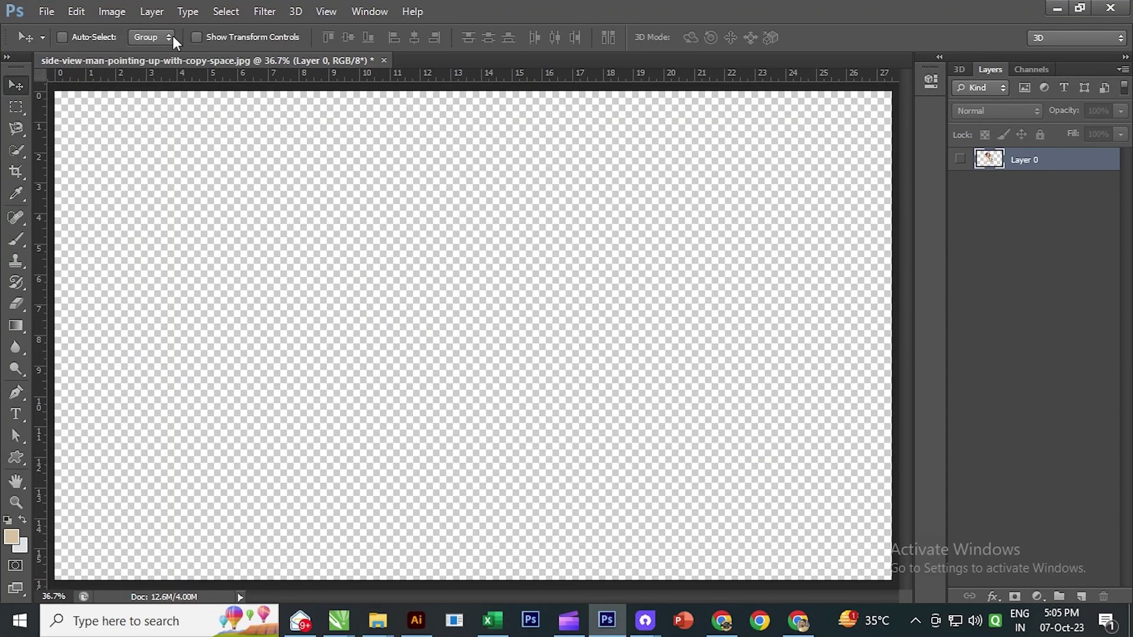
Create Layer 1 beneath Layer 0 and fill it with the beige foreground colour.
click(152, 11)
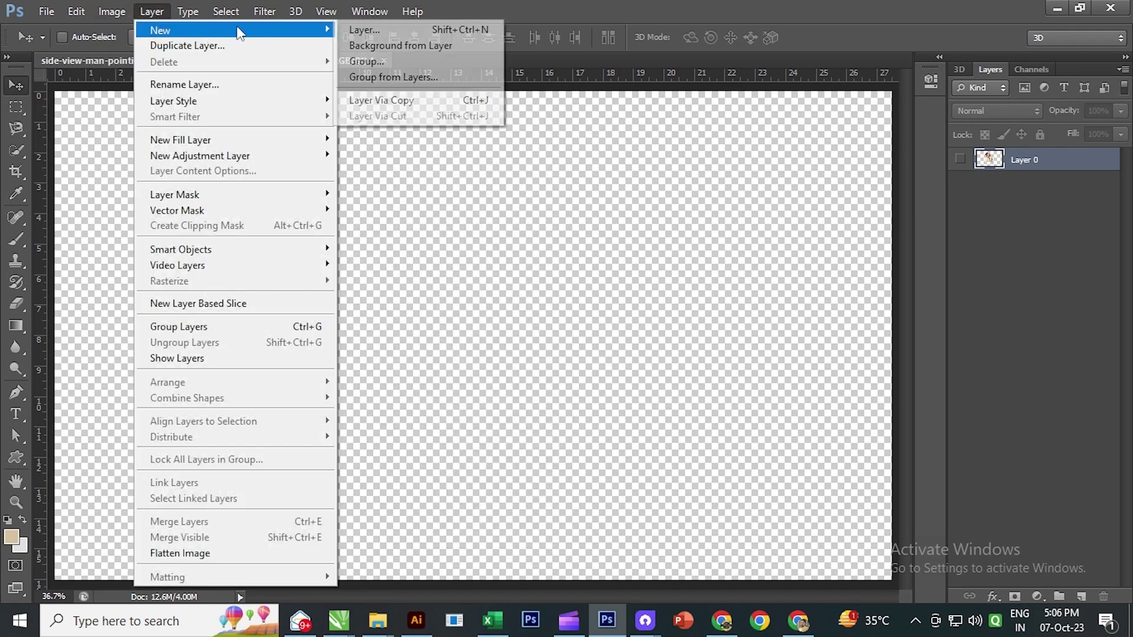
mouse_move(230, 30)
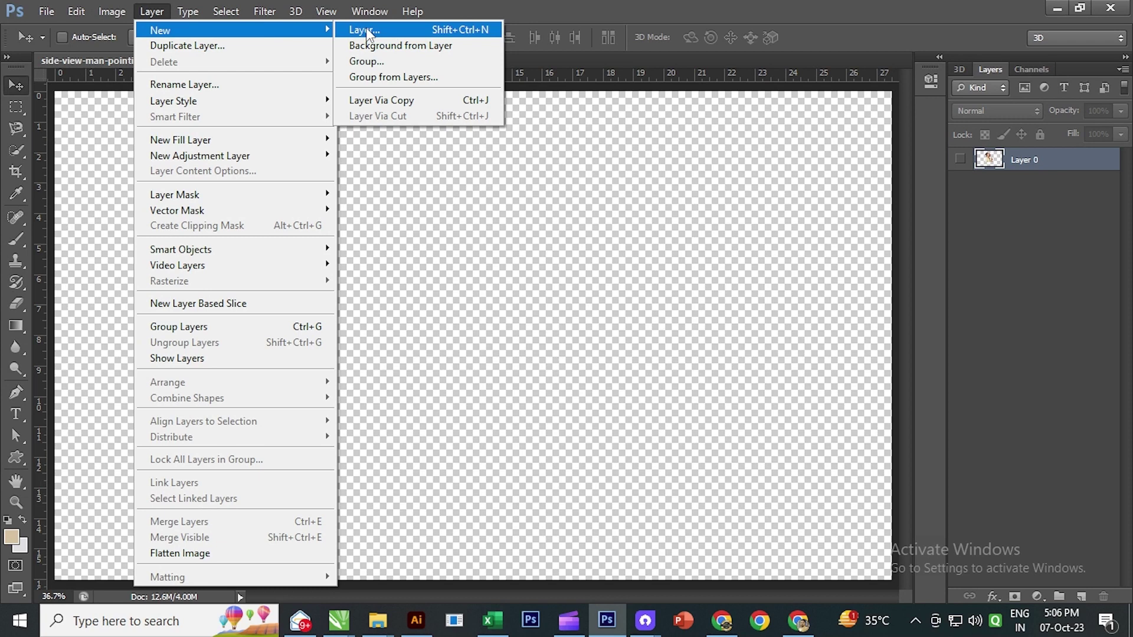
click(367, 32)
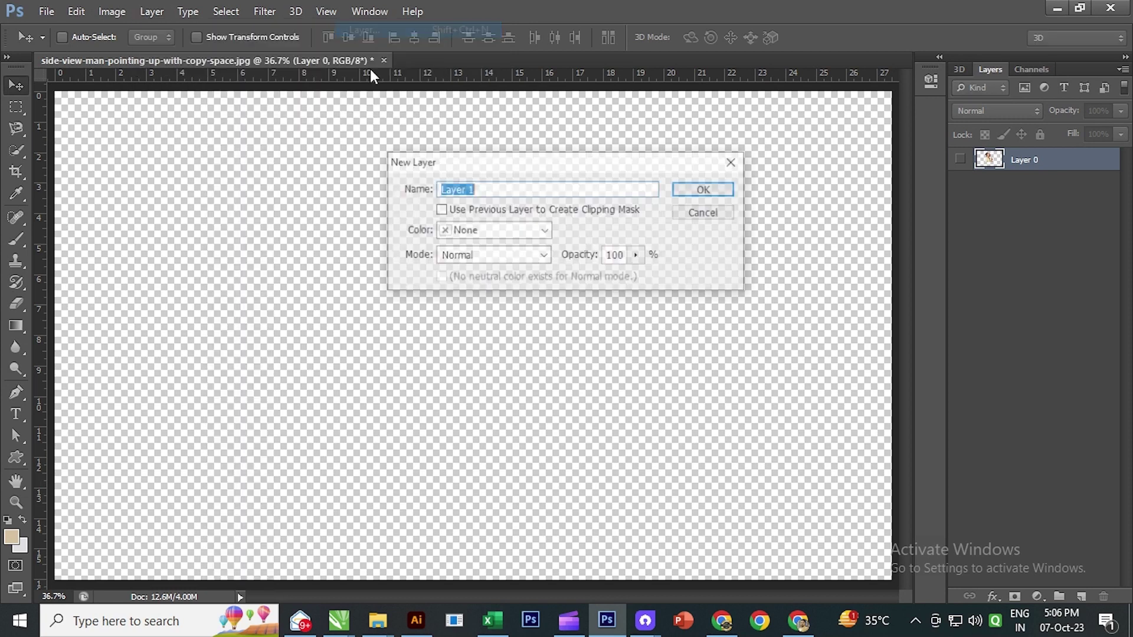
click(701, 193)
drag(1017, 155, 1028, 222)
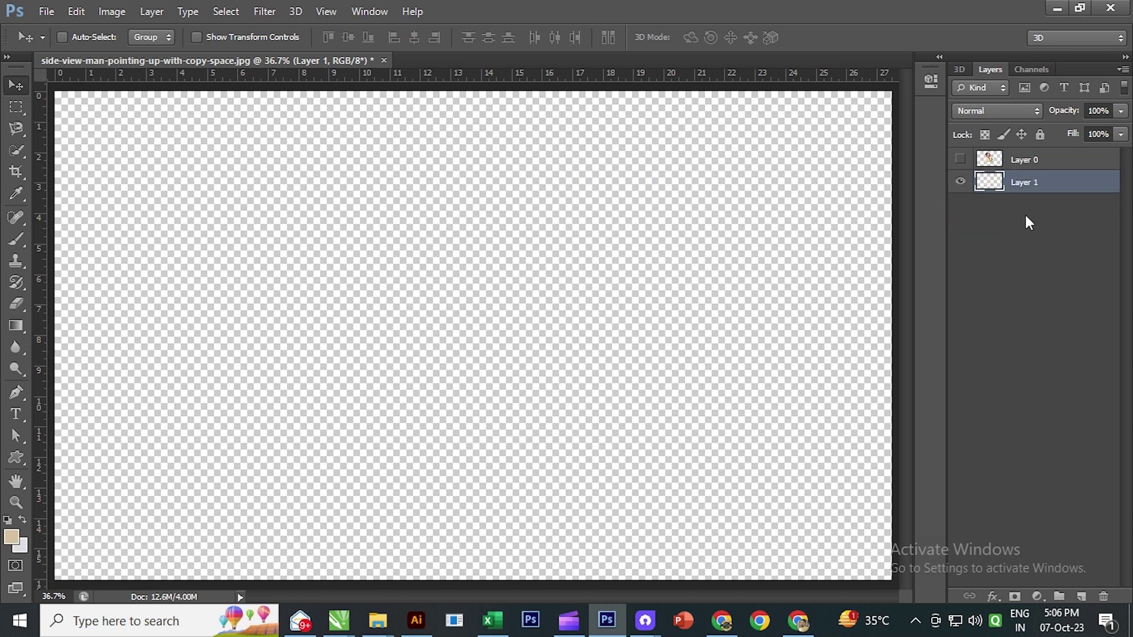
key(alt+BackSpace)
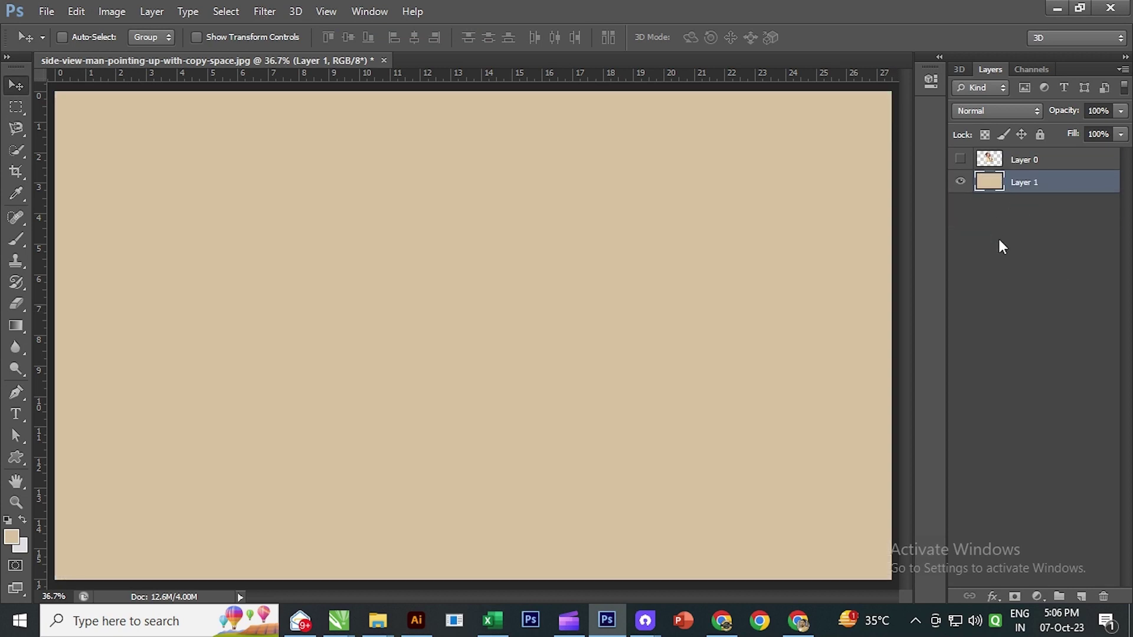
Show the man photo layer again and shift it slightly down.
click(960, 160)
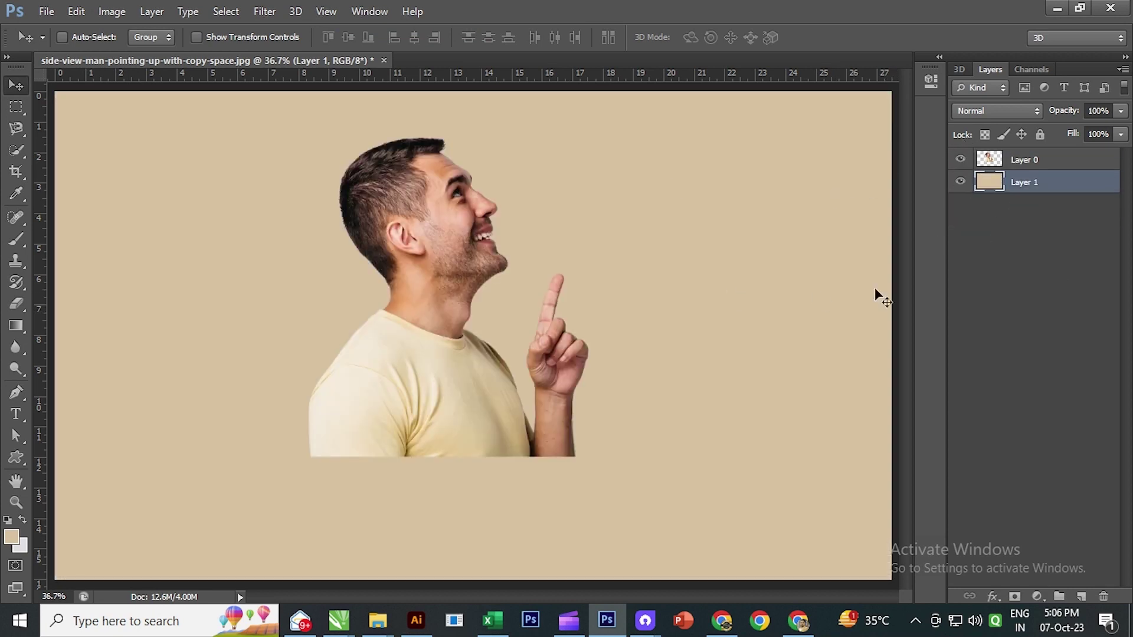
click(1021, 159)
drag(450, 243, 453, 282)
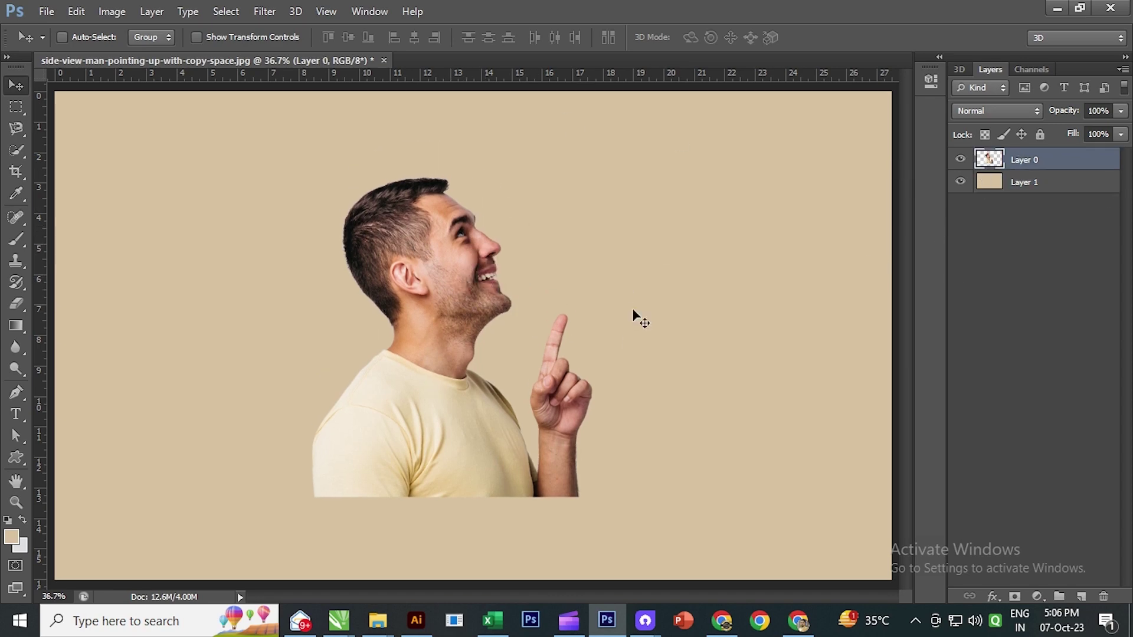
Type a letter Z left of the man with the Horizontal Type Tool.
click(17, 413)
right_click(18, 413)
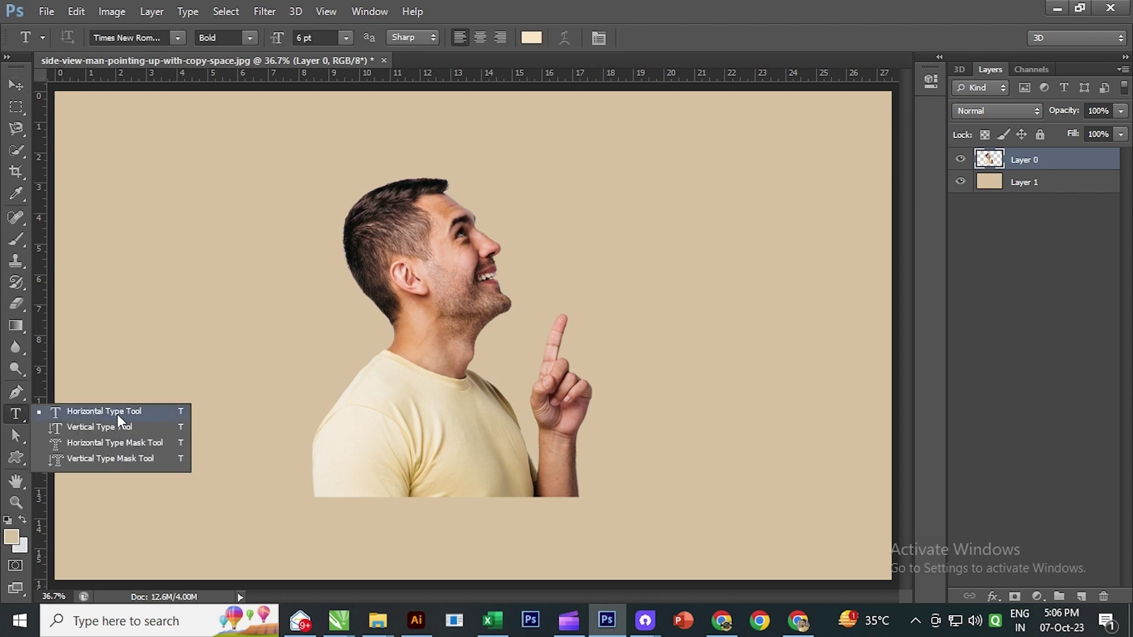
click(115, 414)
click(232, 324)
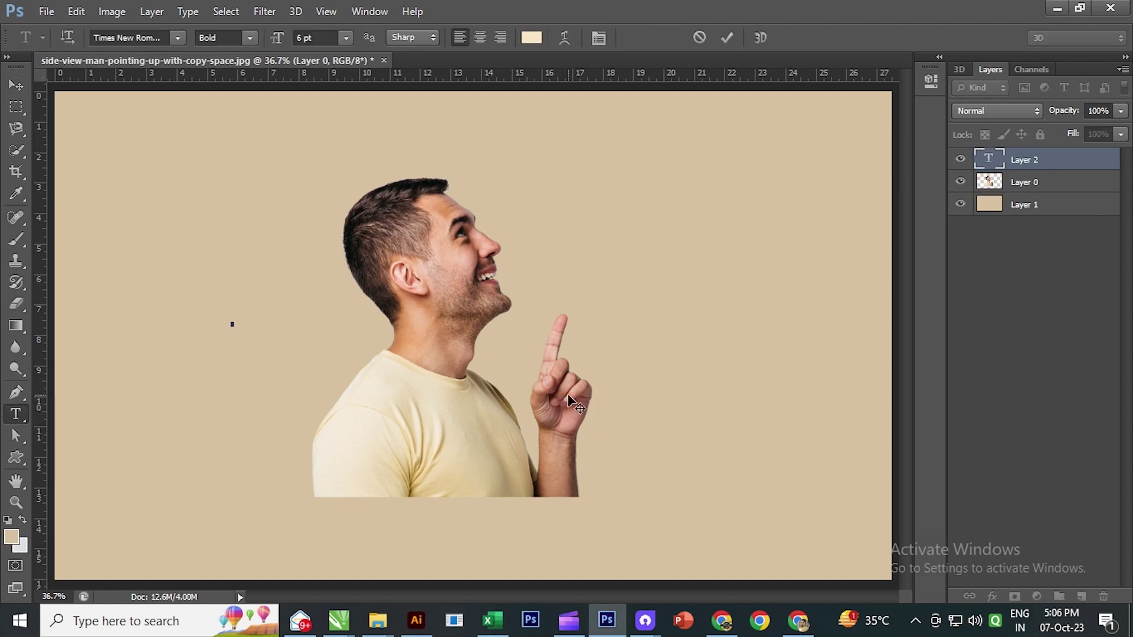
click(16, 88)
Scale the Z up over the man's head and torso and nudge it into place.
key(ctrl+t)
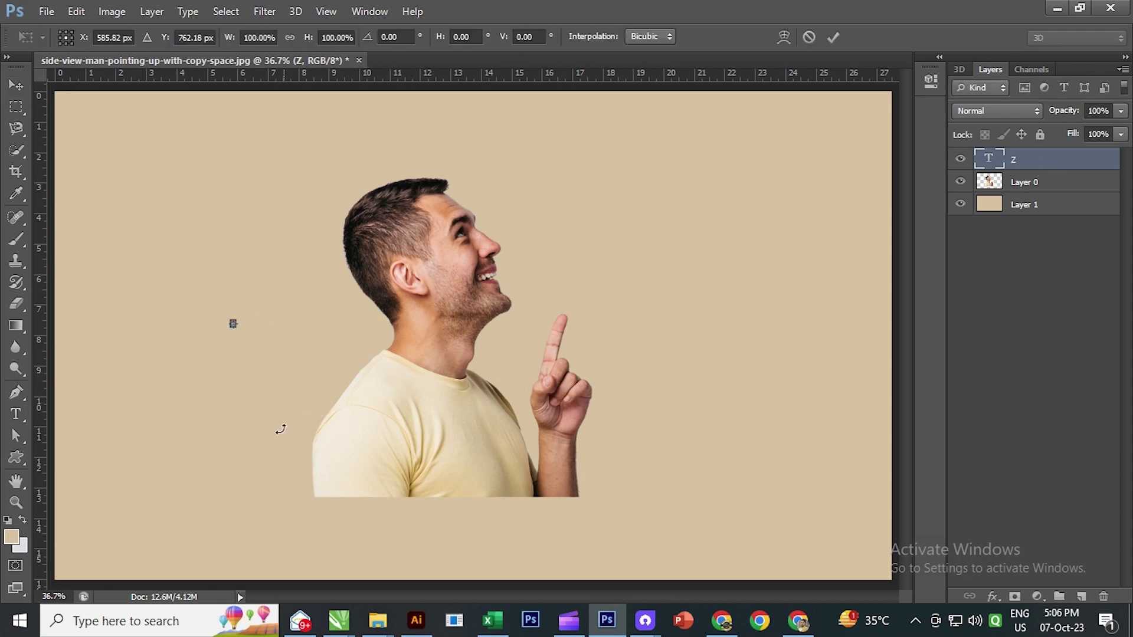
drag(242, 337, 379, 473)
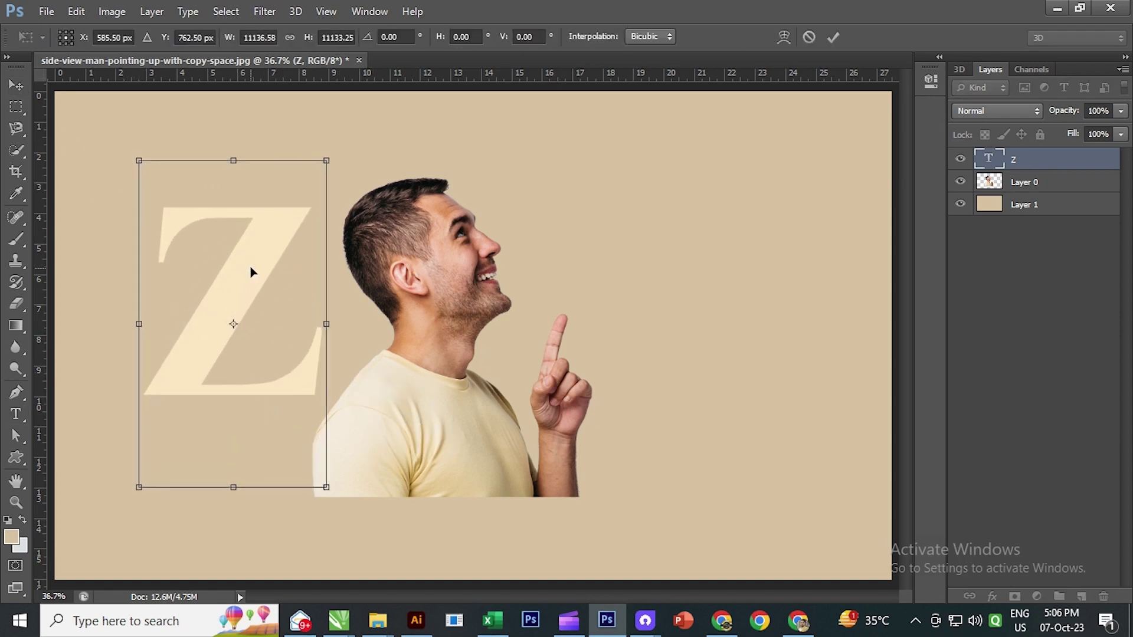
drag(249, 266, 462, 271)
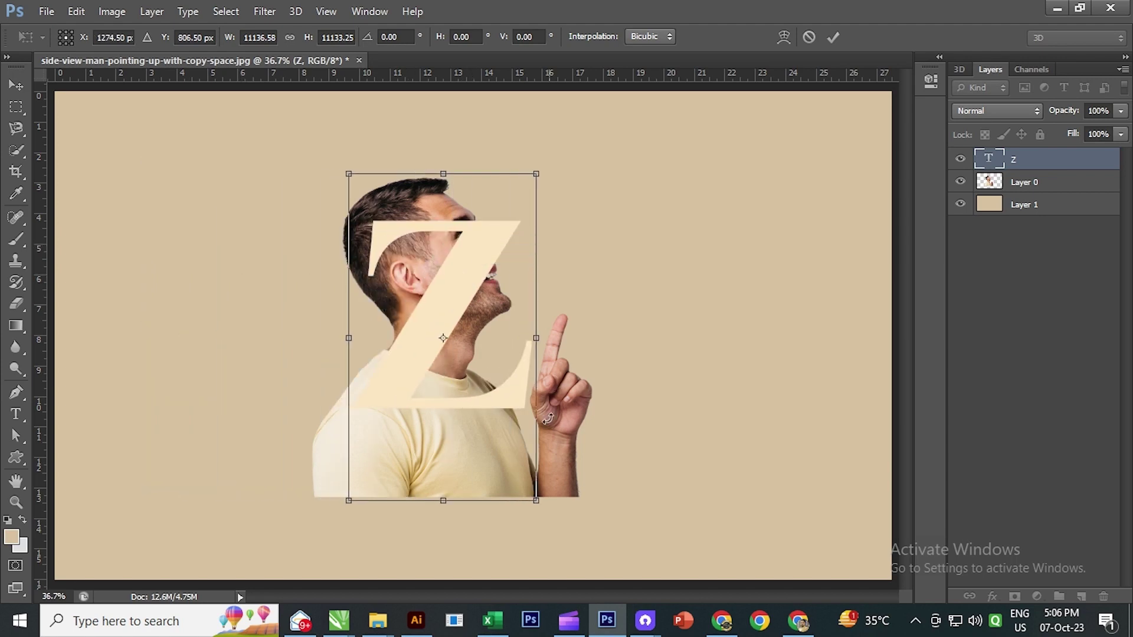
drag(525, 501, 587, 548)
drag(450, 284, 453, 324)
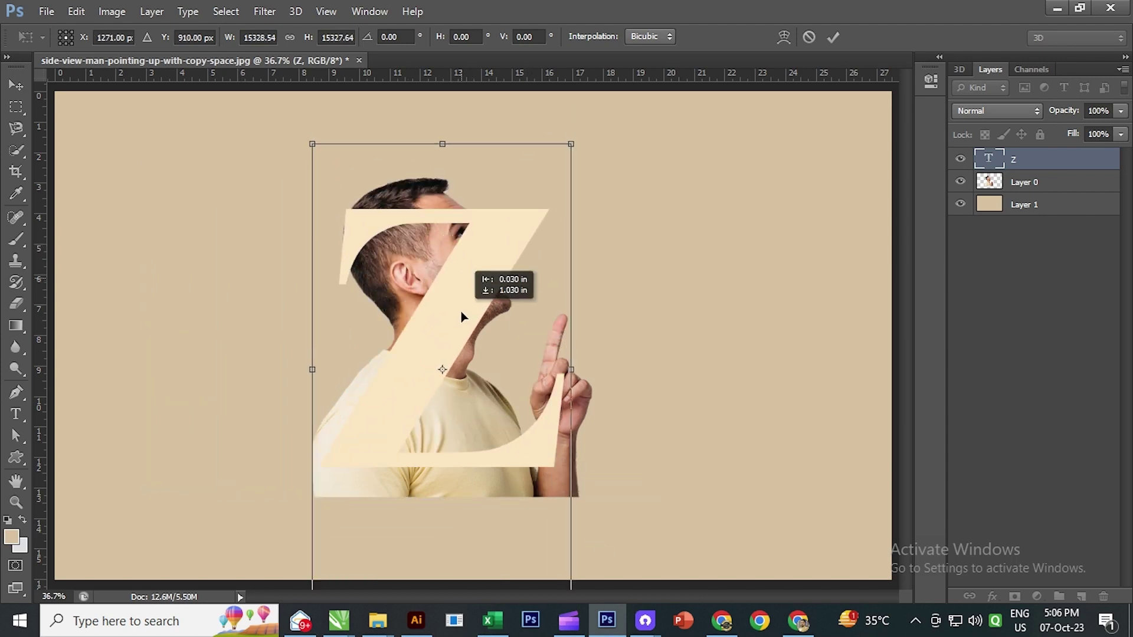
key(Return)
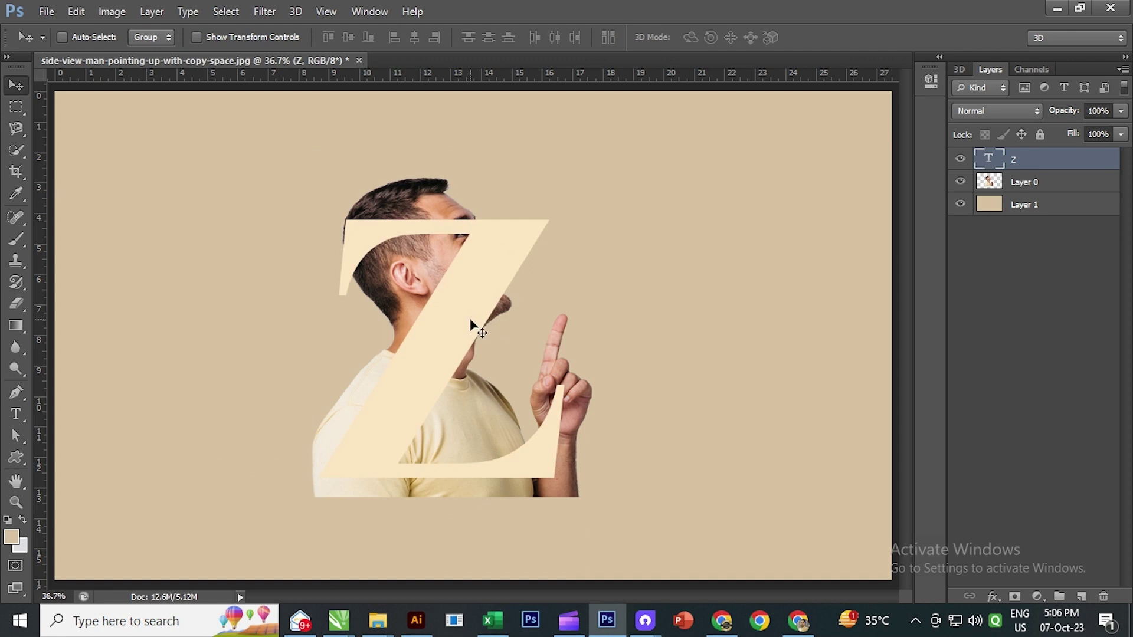
drag(506, 308, 489, 293)
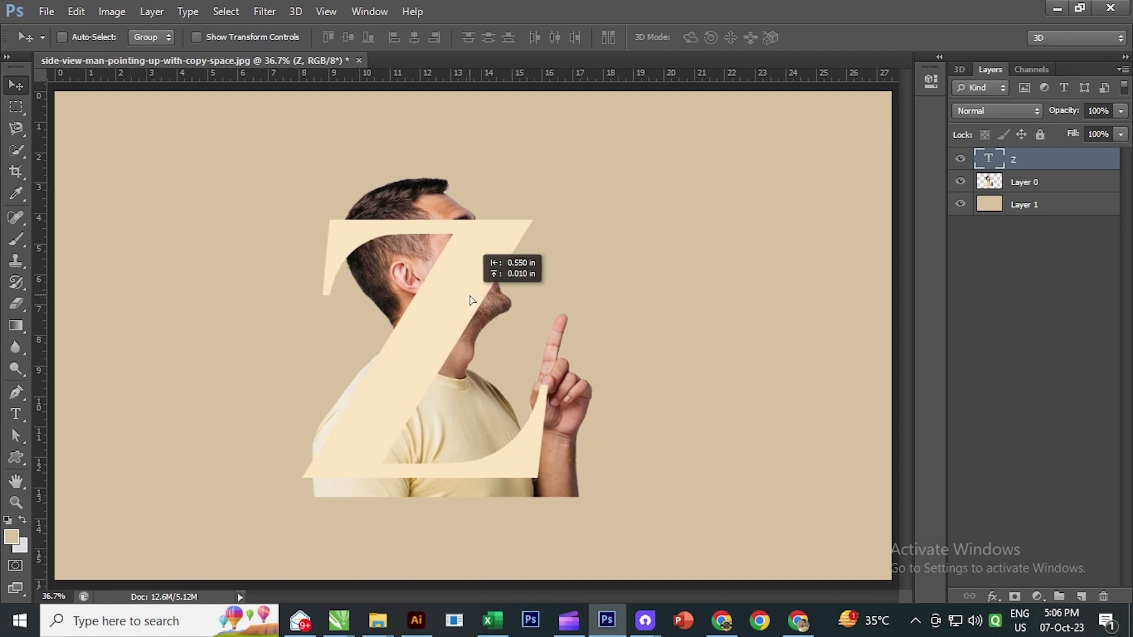
click(1053, 184)
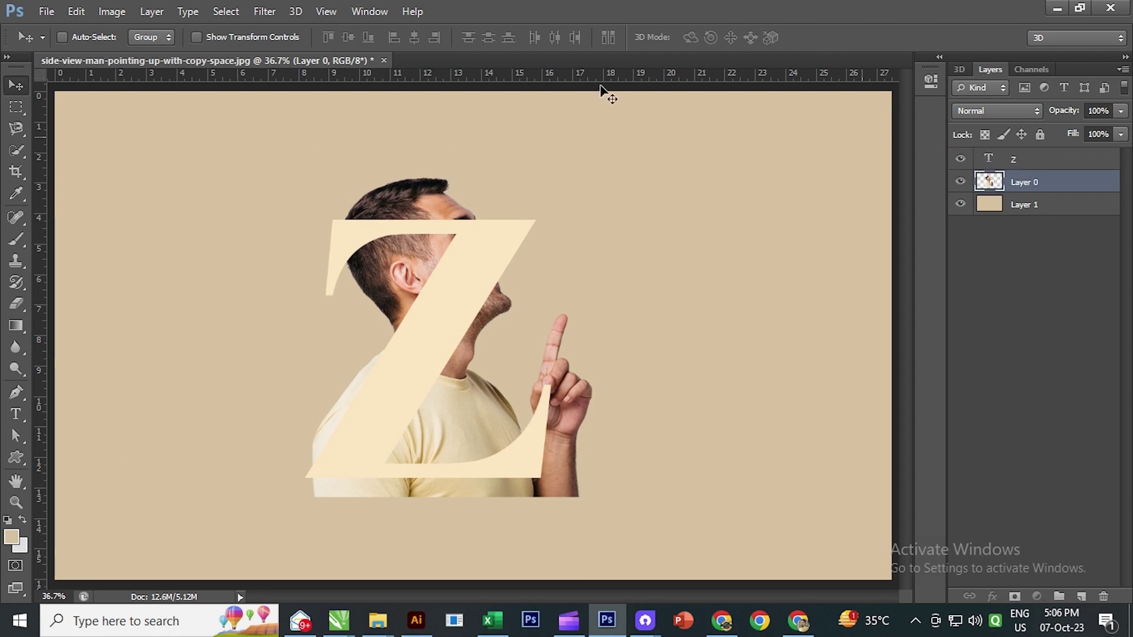
Copy the man photo to a new layer above the Z and clip it to the Z.
click(157, 13)
mouse_move(160, 30)
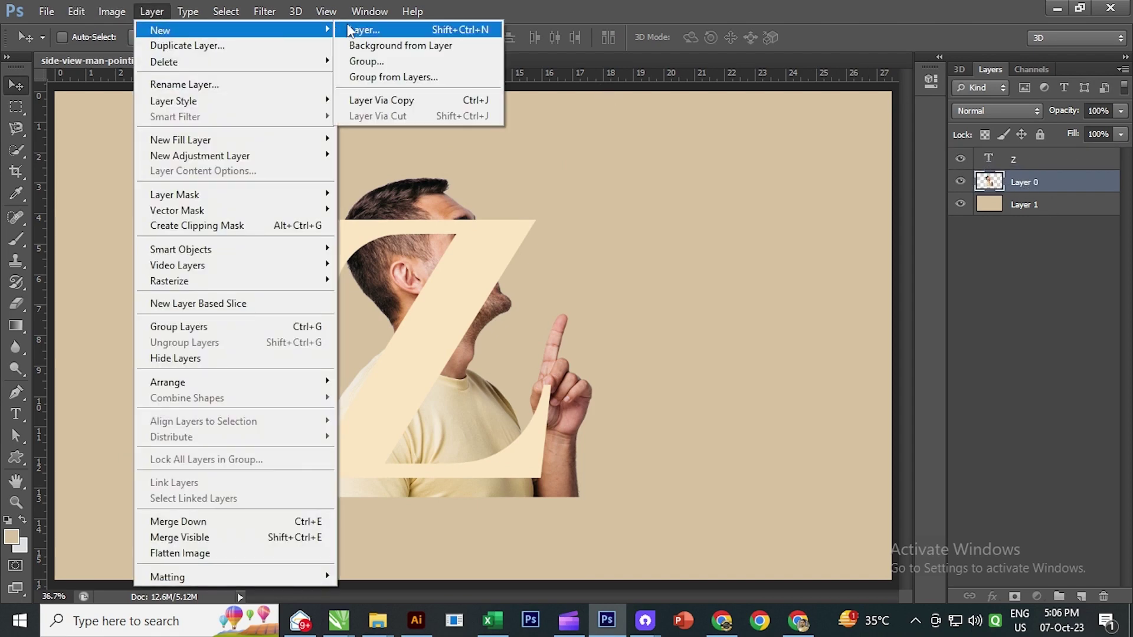
click(445, 104)
drag(1035, 187, 1031, 169)
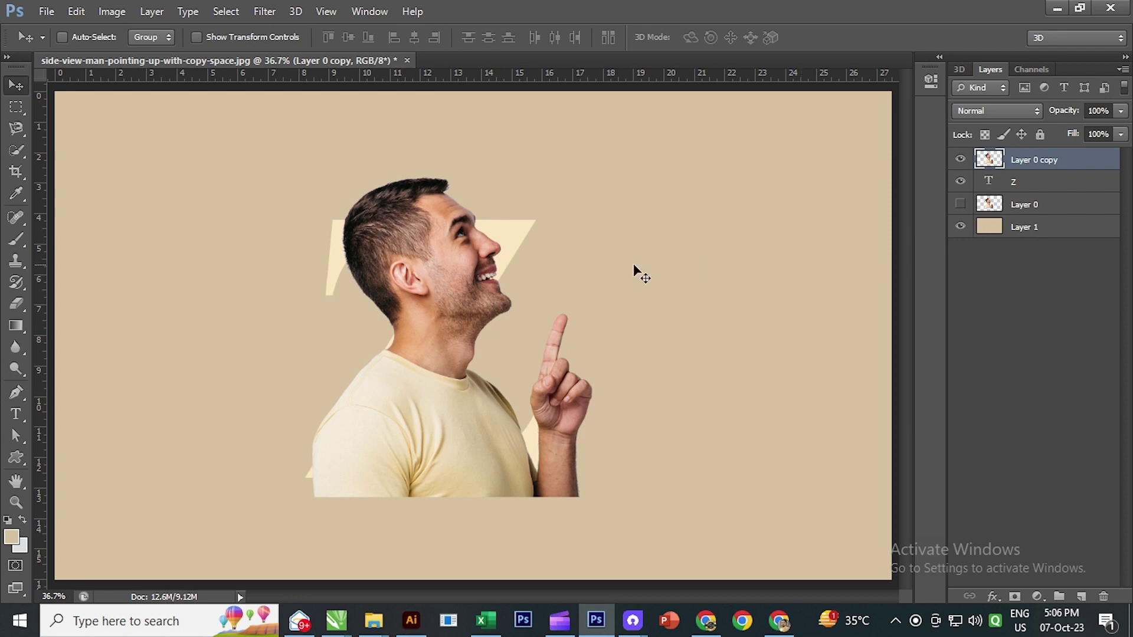
drag(463, 282, 469, 293)
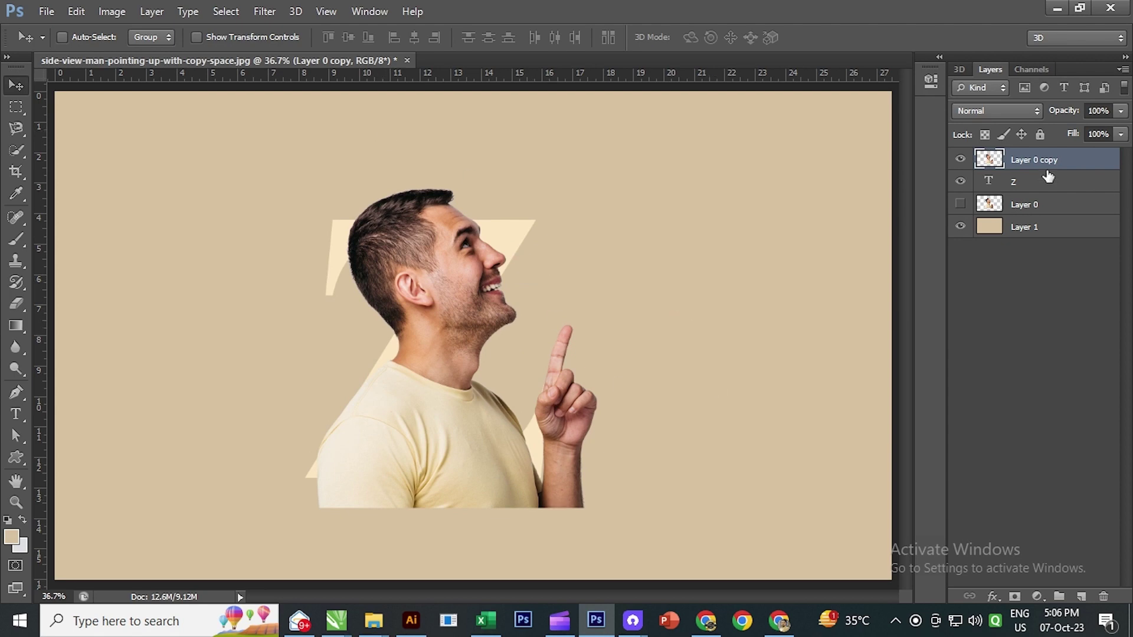
right_click(1029, 158)
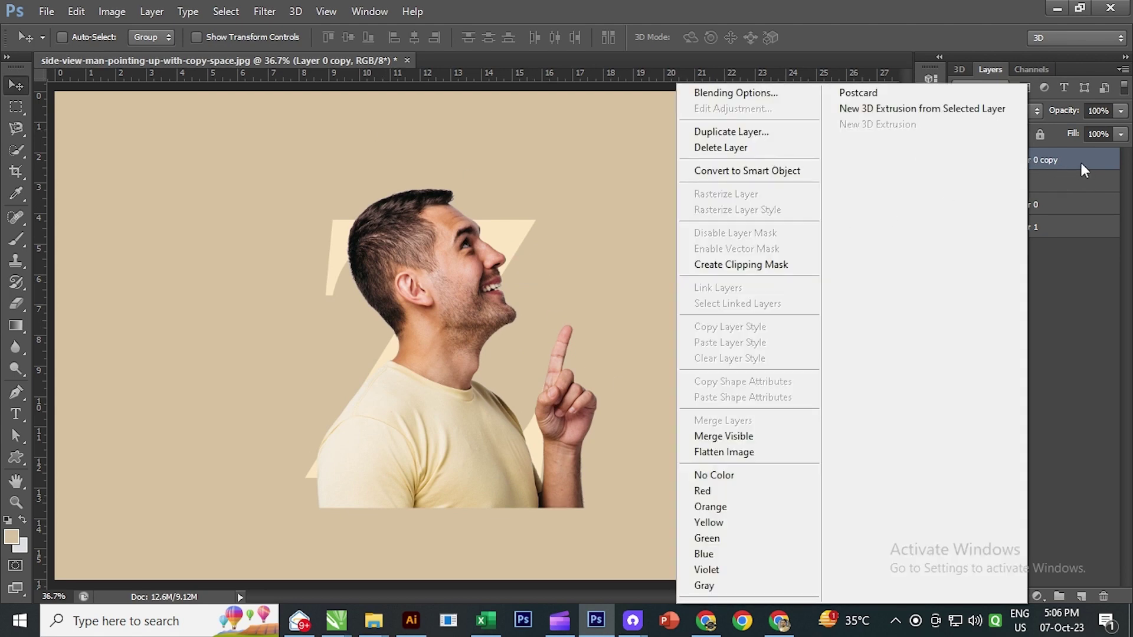
click(718, 263)
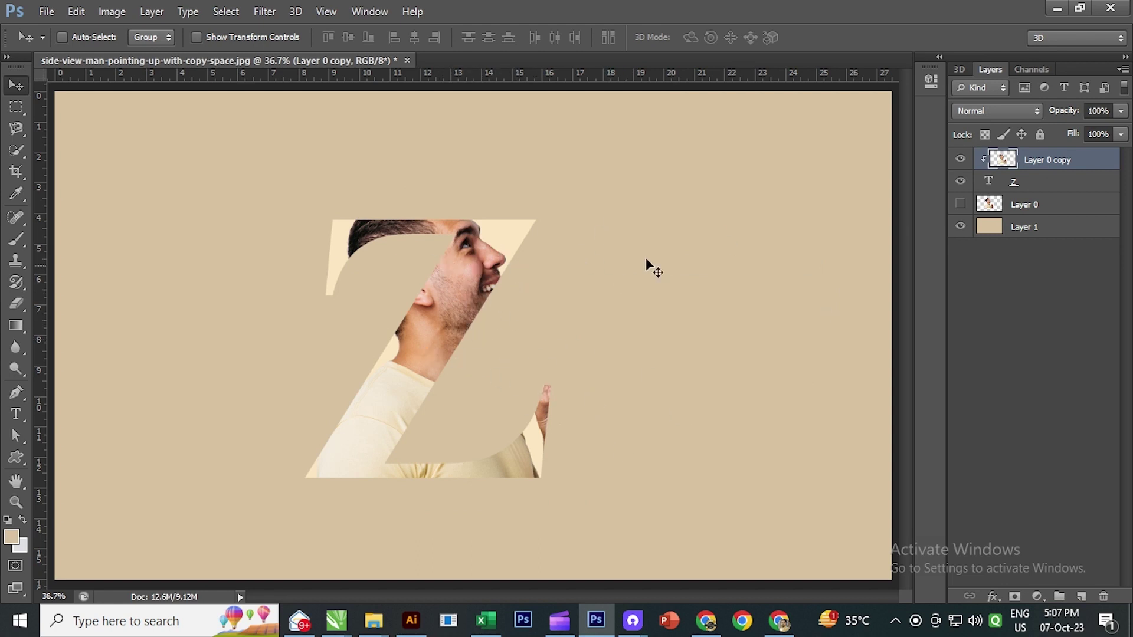
Show Layer 0, move it to the top, and give it an all-black mask.
click(961, 204)
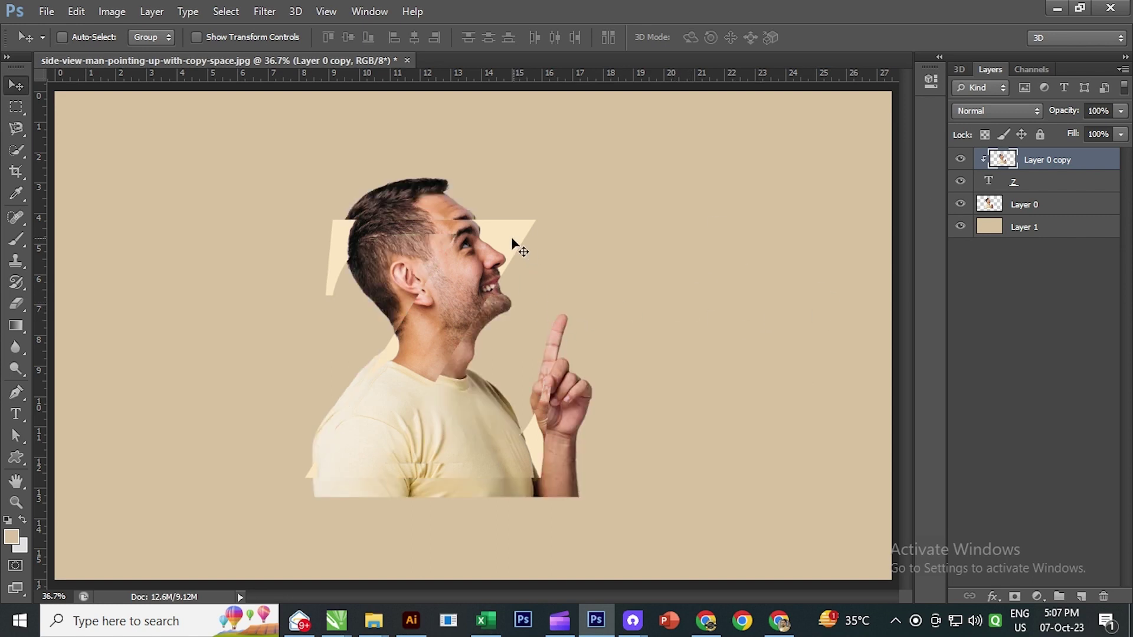
click(1054, 211)
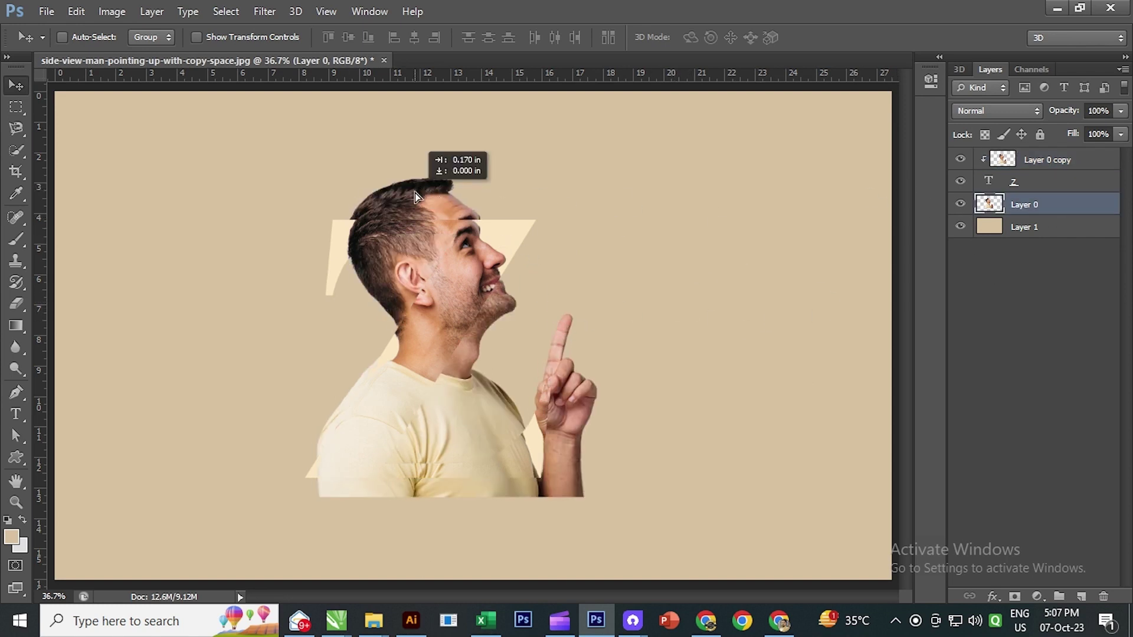
drag(416, 202, 416, 202)
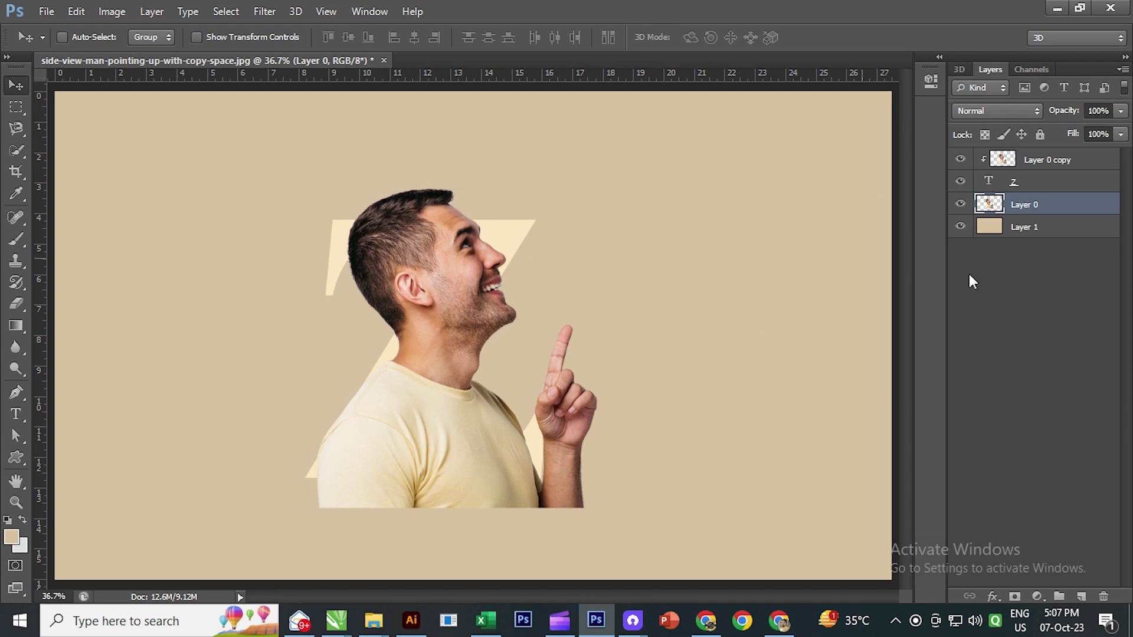
drag(1048, 207, 1047, 152)
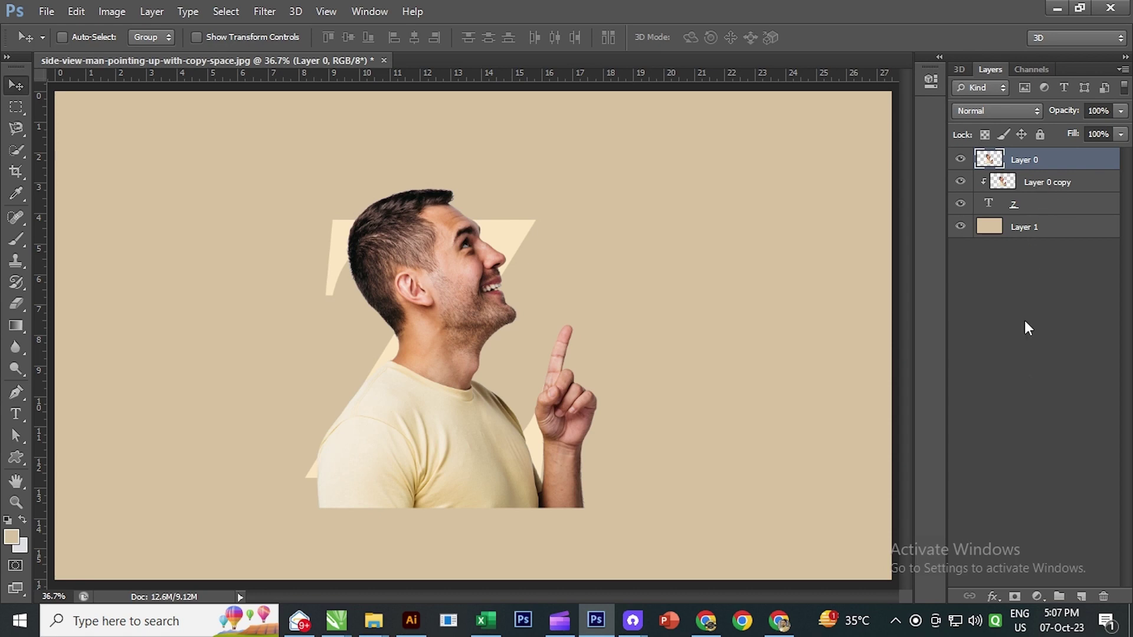
alt+click(1017, 598)
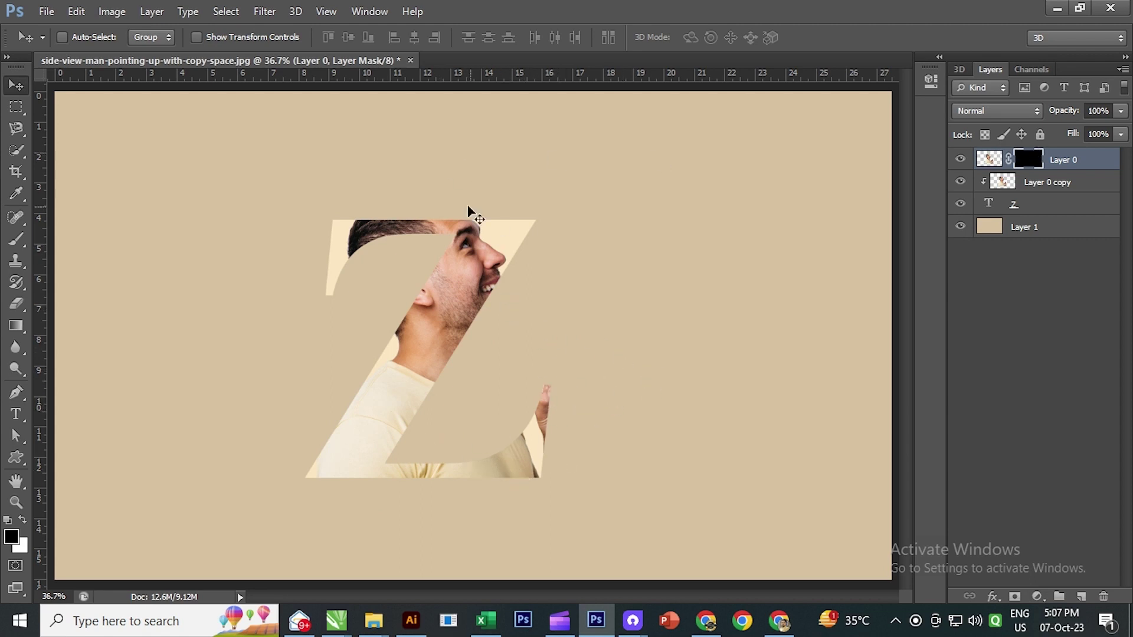
Zoom in on the face and set a hard round 74 px brush painting white.
key(z)
drag(380, 214, 447, 216)
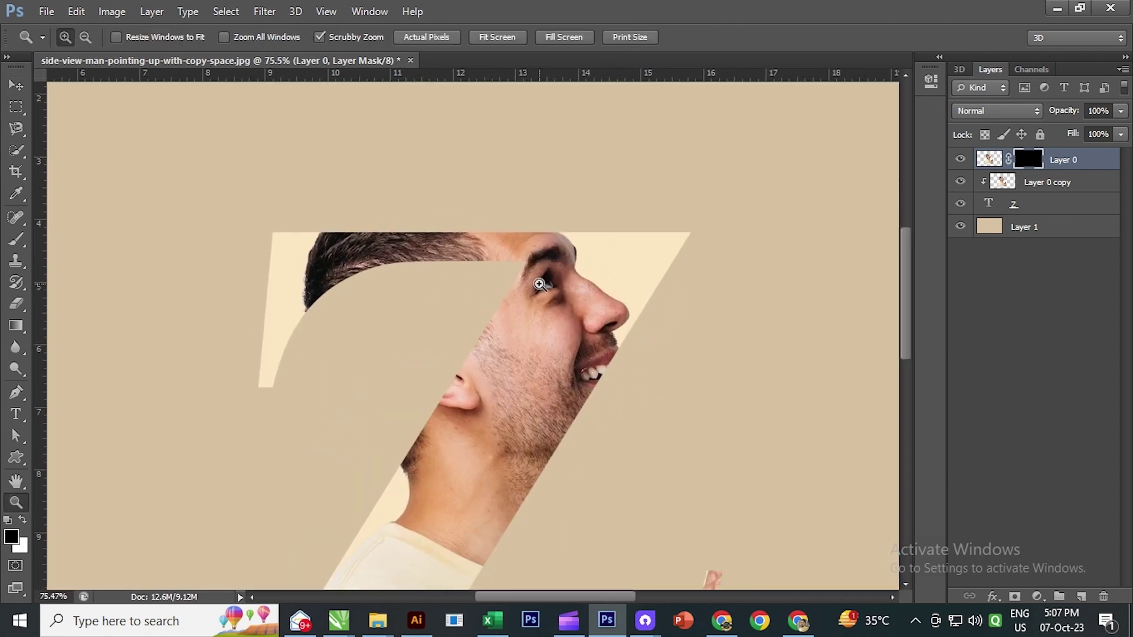
scroll(539, 284, down, 2)
scroll(587, 301, down, 3)
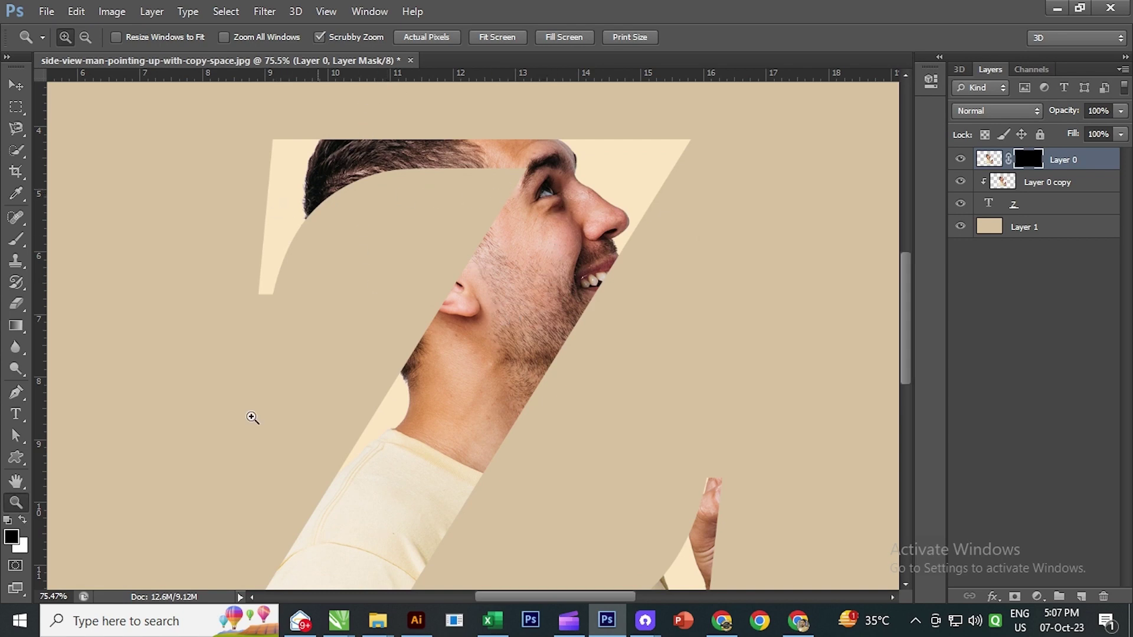
click(17, 245)
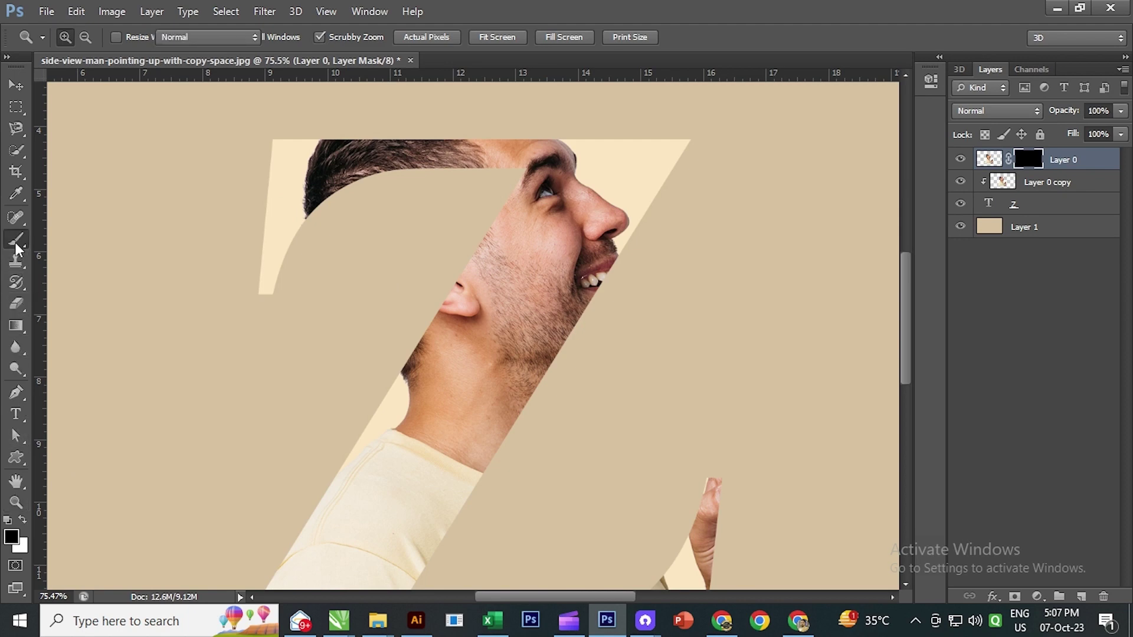
click(77, 239)
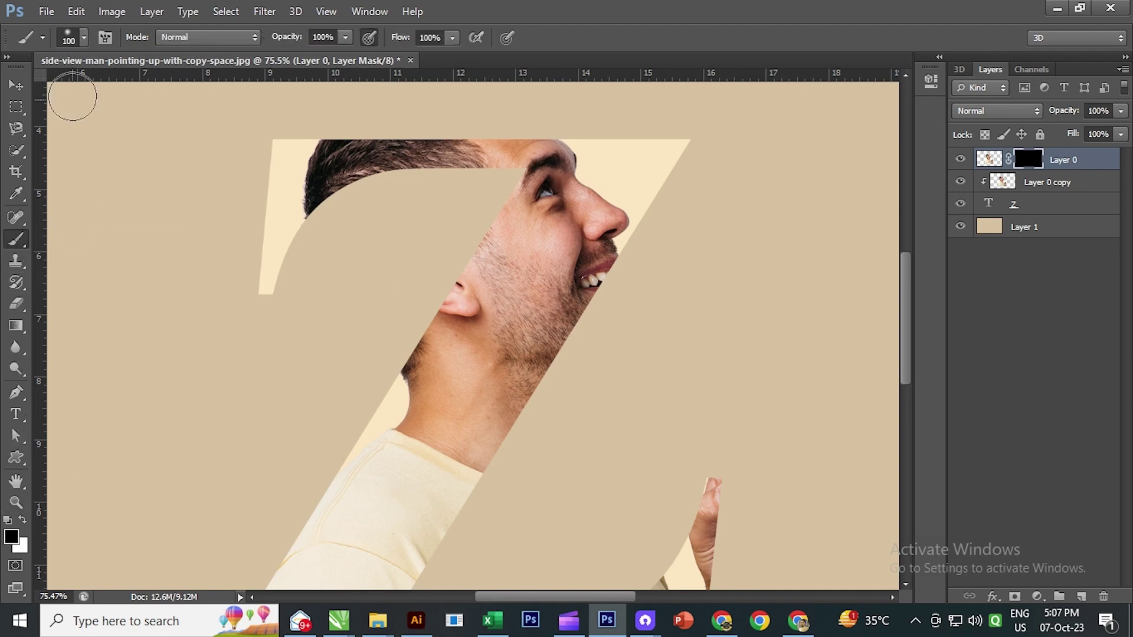
click(85, 38)
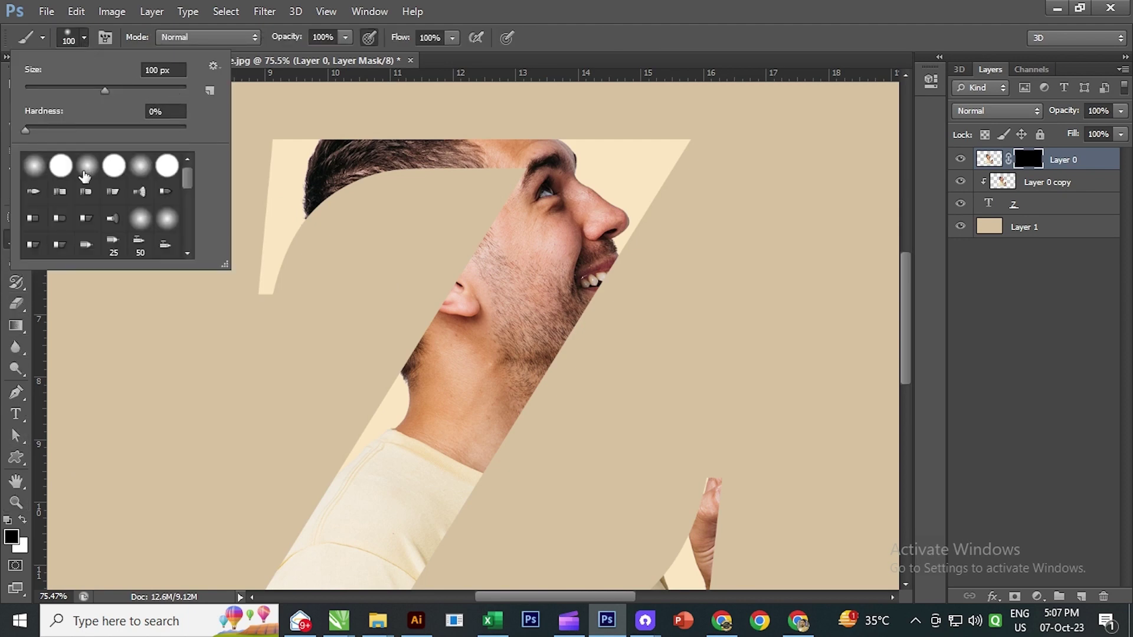
click(60, 173)
drag(105, 90, 84, 90)
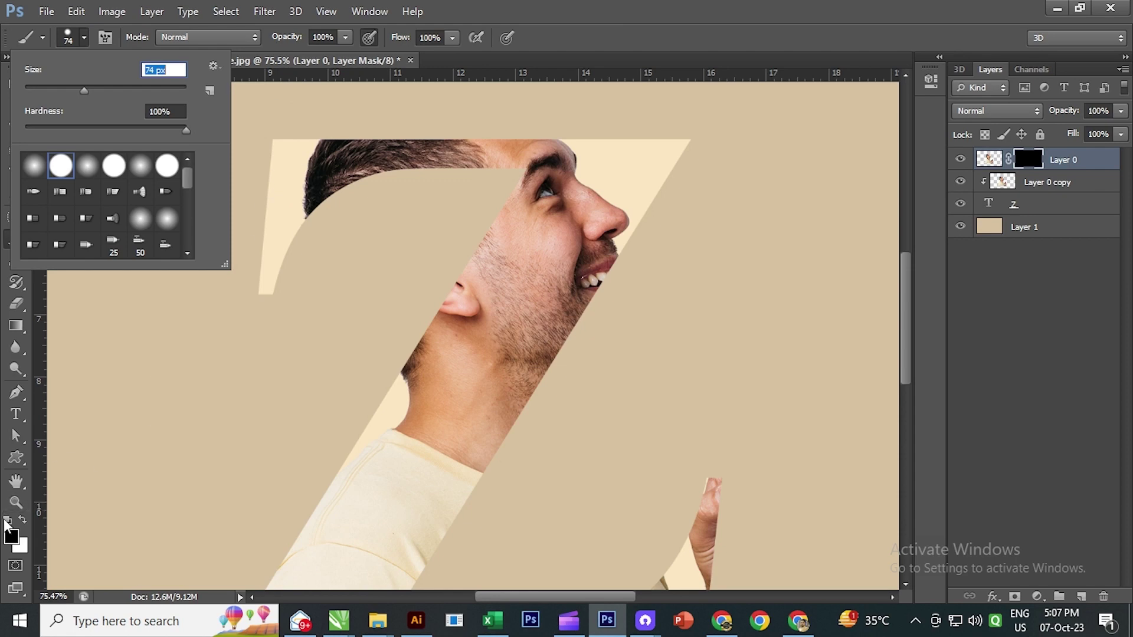
click(564, 144)
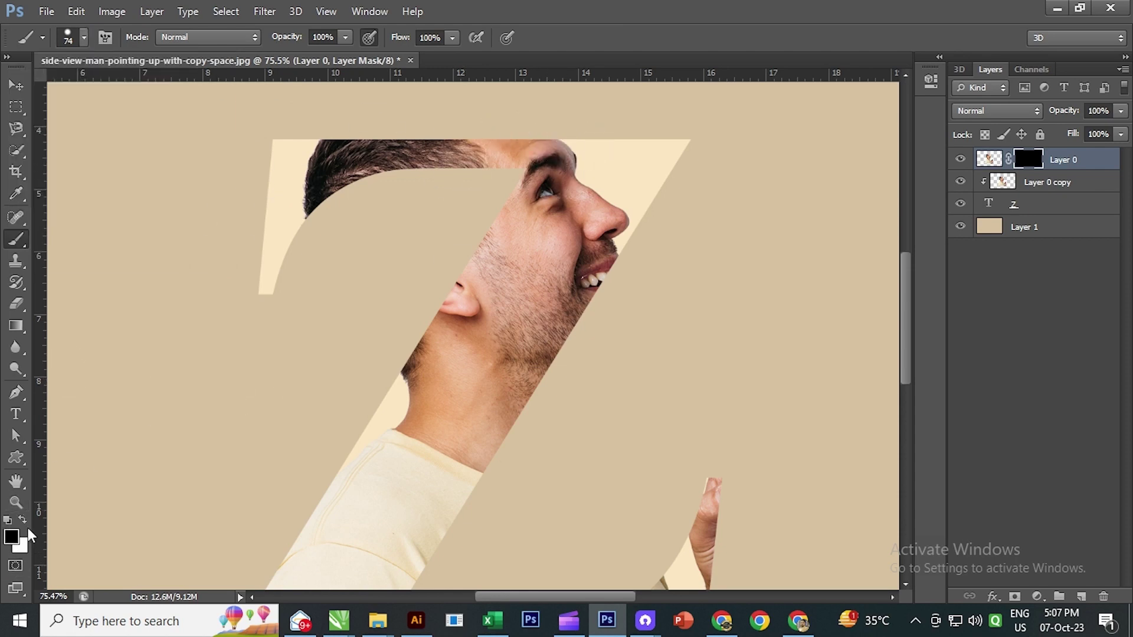
click(22, 522)
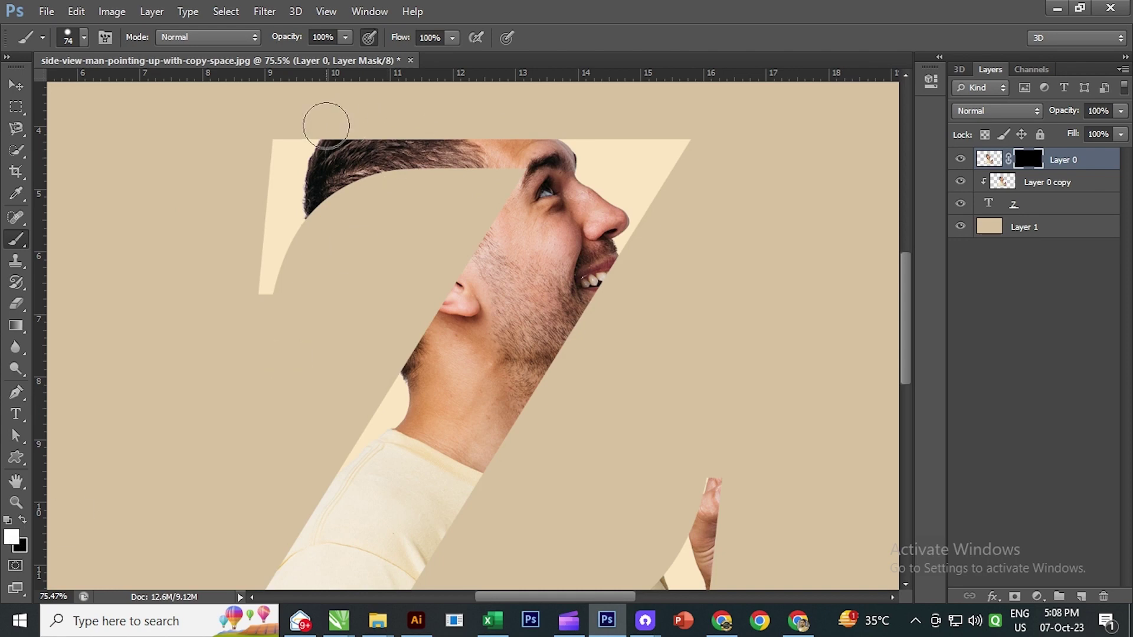
Paint white on Layer 0's mask to reveal the hair, face, chin and neck.
mouse_move(324, 118)
mouse_down()
mouse_move(541, 112)
mouse_move(328, 131)
mouse_up()
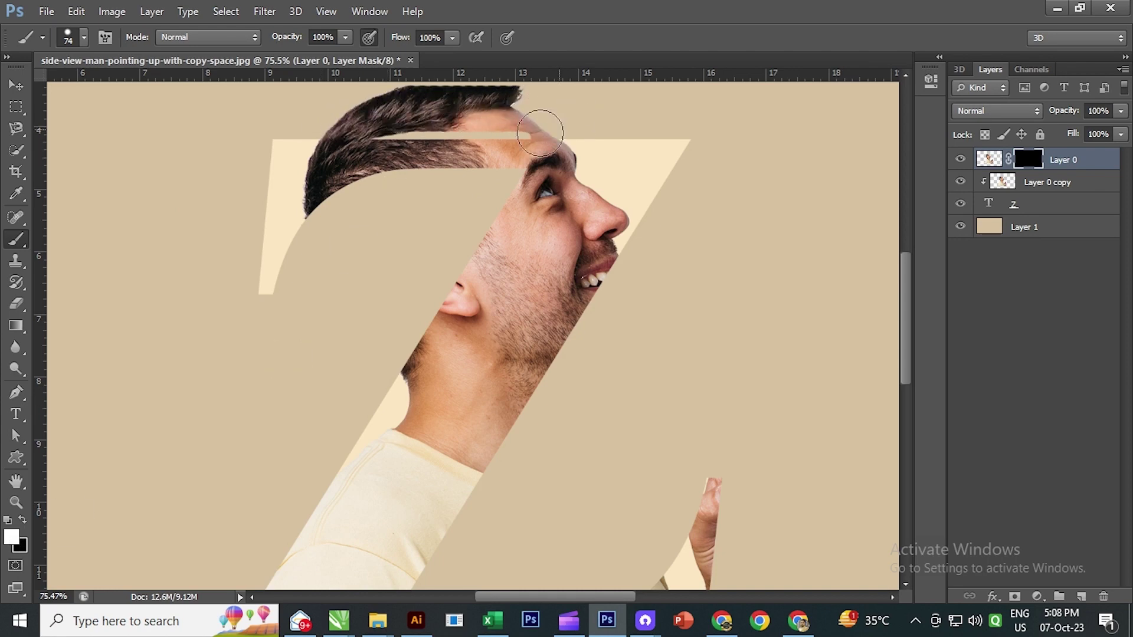
drag(648, 219, 514, 227)
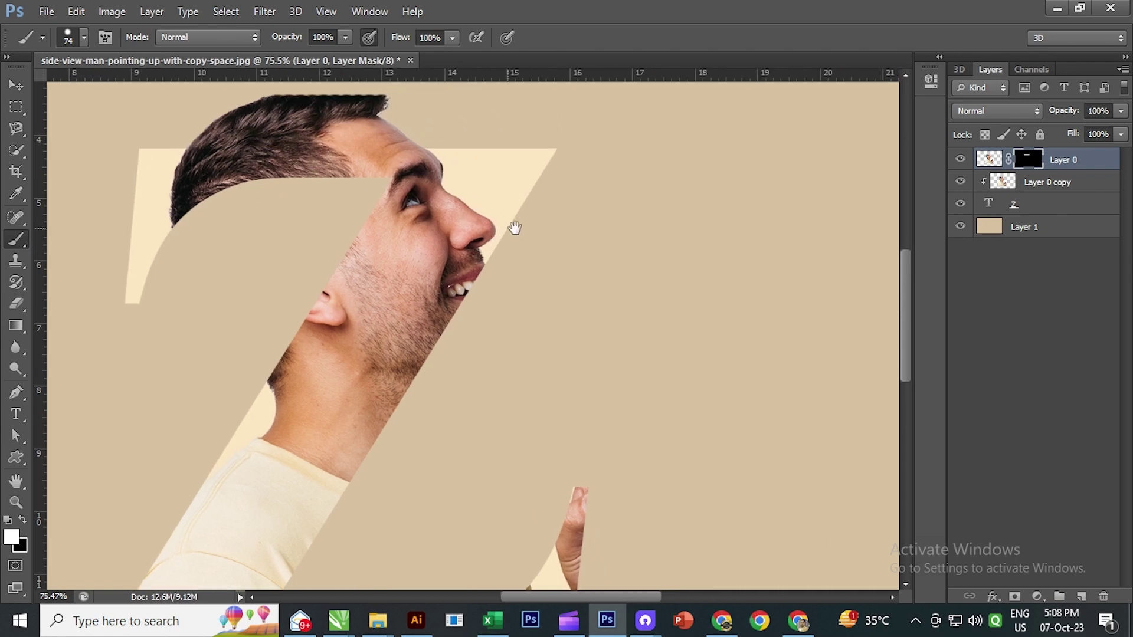
drag(413, 177, 468, 298)
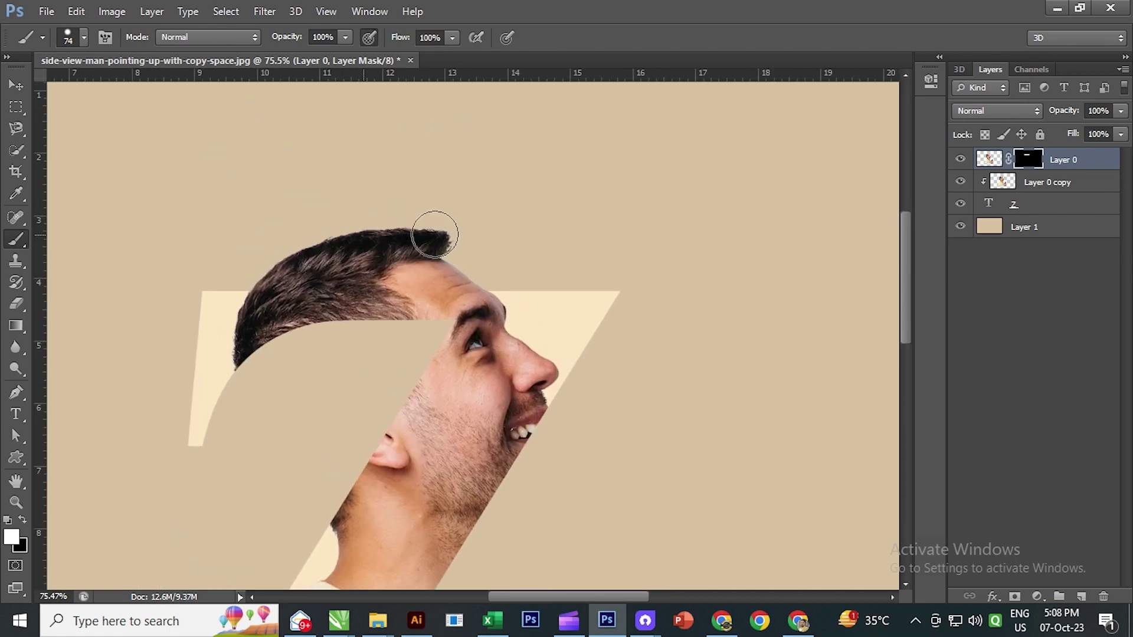
mouse_move(574, 356)
mouse_down()
mouse_move(528, 202)
mouse_move(489, 367)
mouse_move(467, 378)
mouse_move(550, 331)
mouse_up()
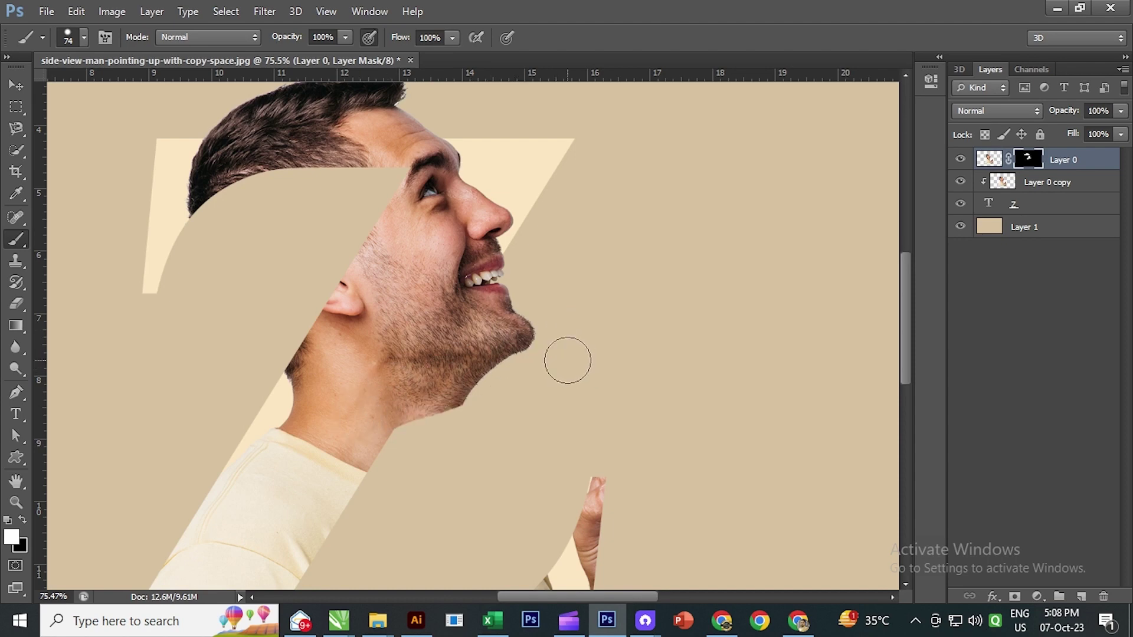
drag(559, 370, 594, 220)
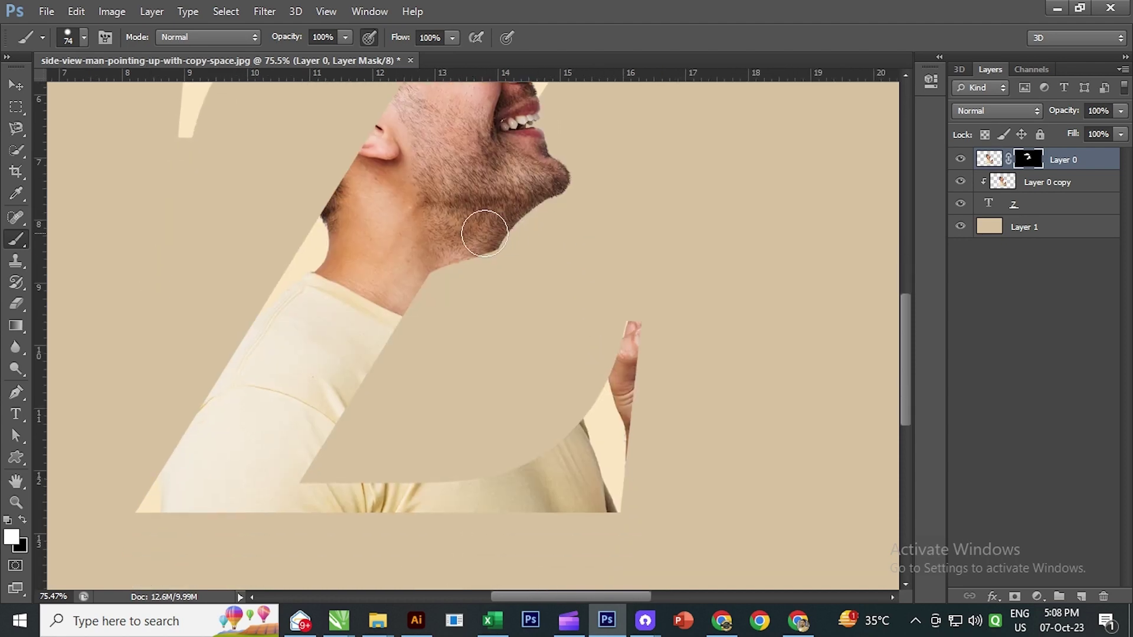
mouse_move(484, 236)
mouse_down()
mouse_move(448, 283)
mouse_move(519, 239)
mouse_move(313, 472)
mouse_move(377, 431)
mouse_move(496, 294)
mouse_up()
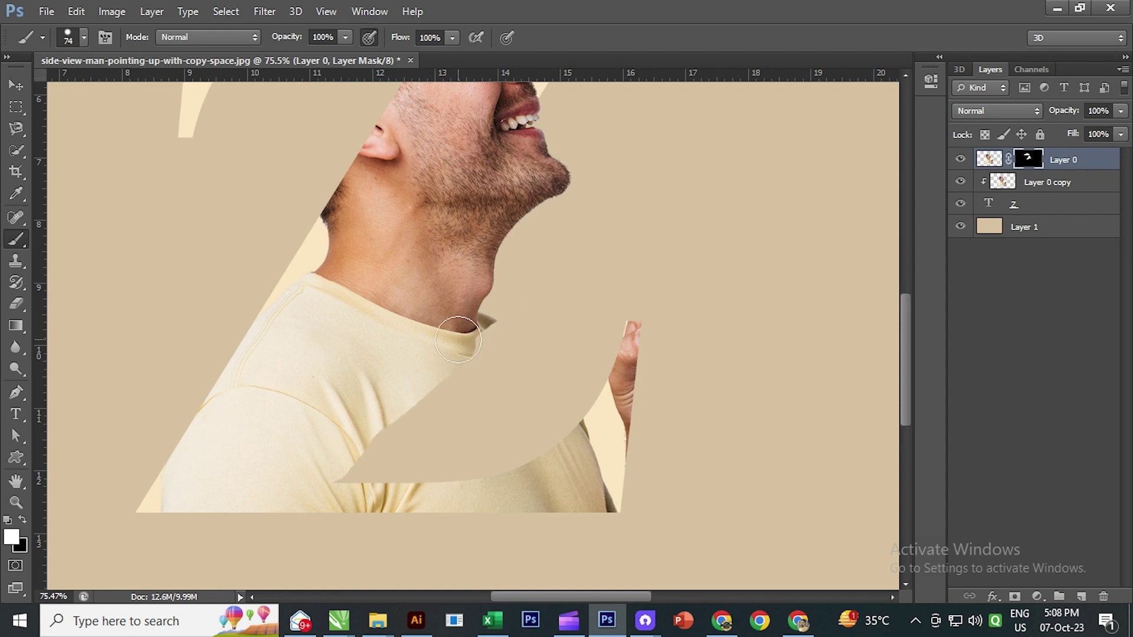
scroll(417, 354, down, 3)
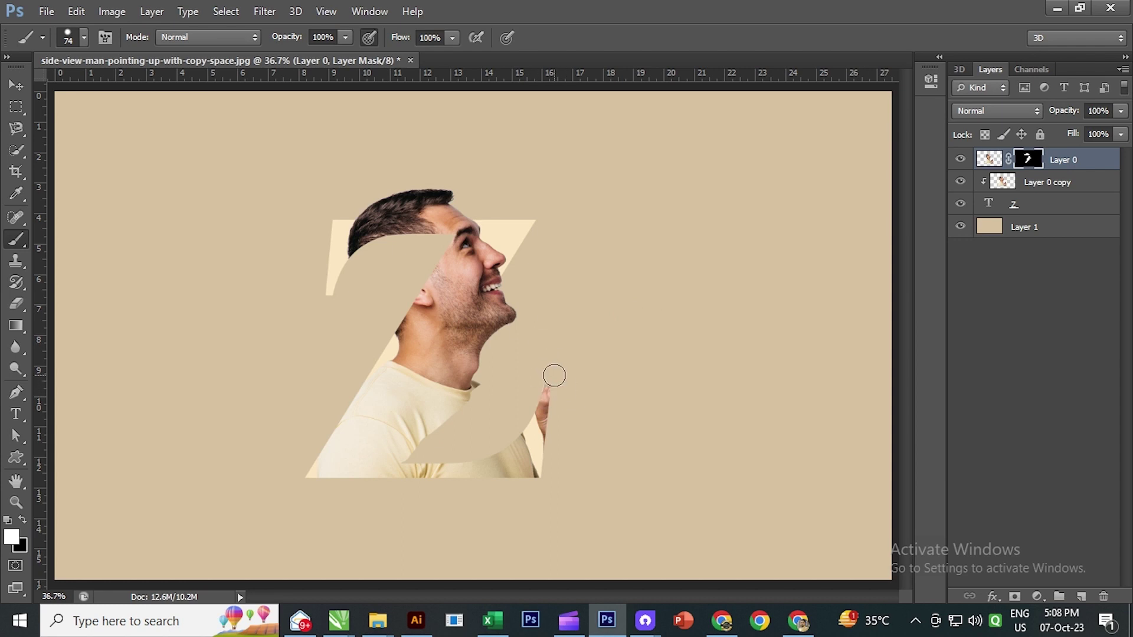
Zoom in on the neck and paint black to hide the shirt over the collar.
key(z)
drag(473, 412, 577, 402)
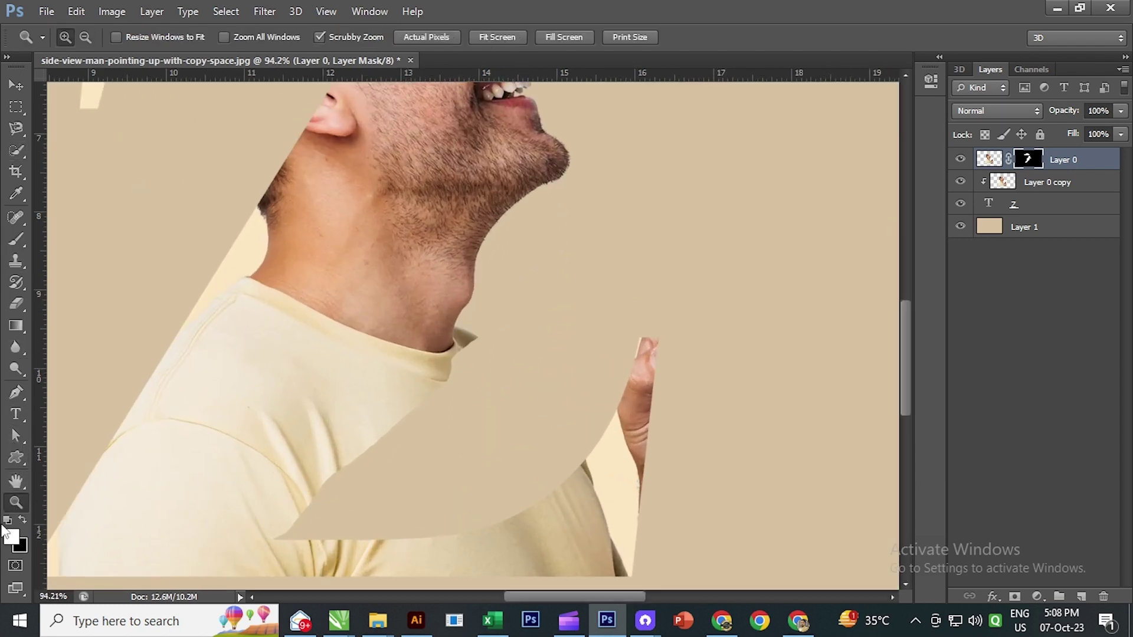
click(16, 239)
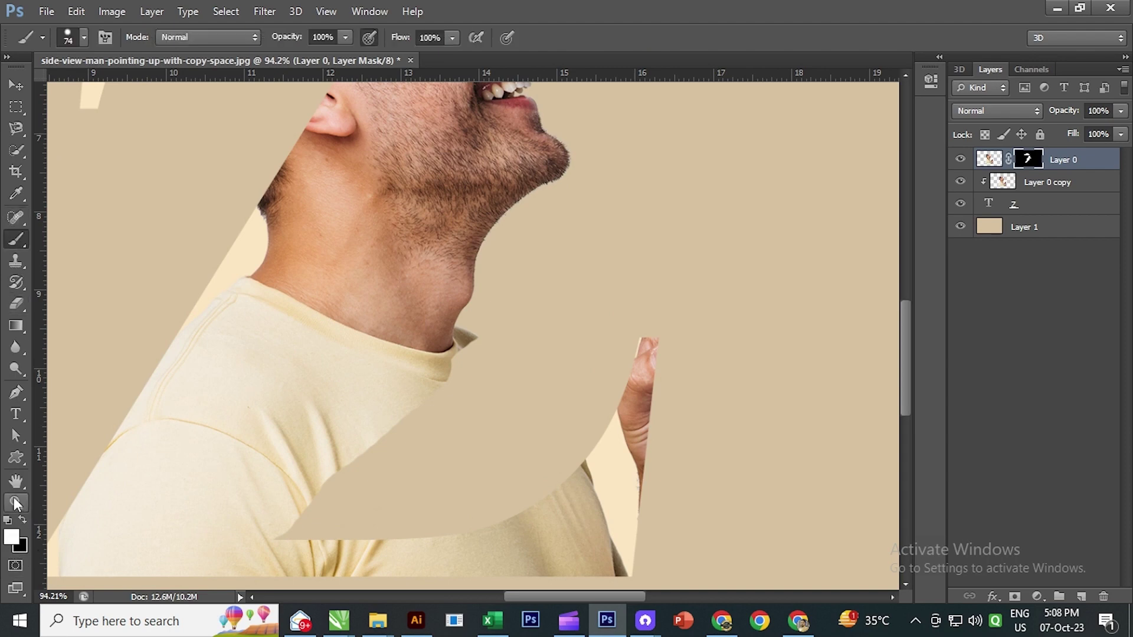
click(23, 521)
drag(360, 486, 501, 296)
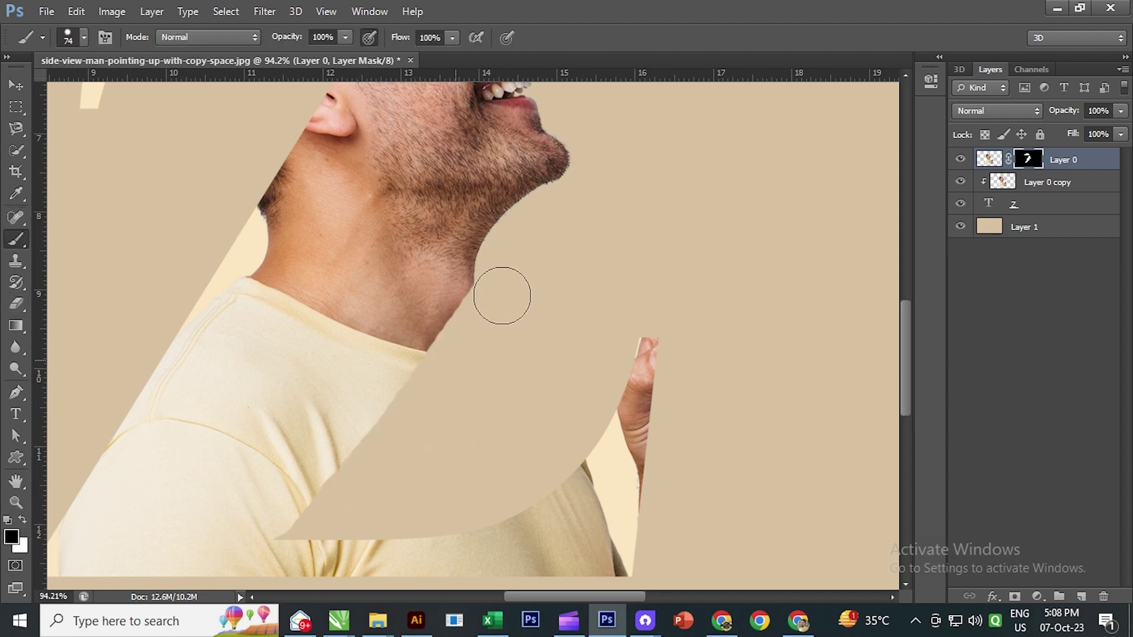
mouse_move(360, 489)
mouse_down()
mouse_move(336, 505)
mouse_move(437, 374)
mouse_move(321, 516)
mouse_move(334, 493)
mouse_move(278, 539)
mouse_move(380, 405)
mouse_move(286, 476)
mouse_move(516, 271)
mouse_move(379, 399)
mouse_move(511, 265)
mouse_move(349, 423)
mouse_move(334, 413)
mouse_move(413, 354)
mouse_move(515, 246)
mouse_move(366, 397)
mouse_move(369, 372)
mouse_move(392, 364)
mouse_move(351, 397)
mouse_up()
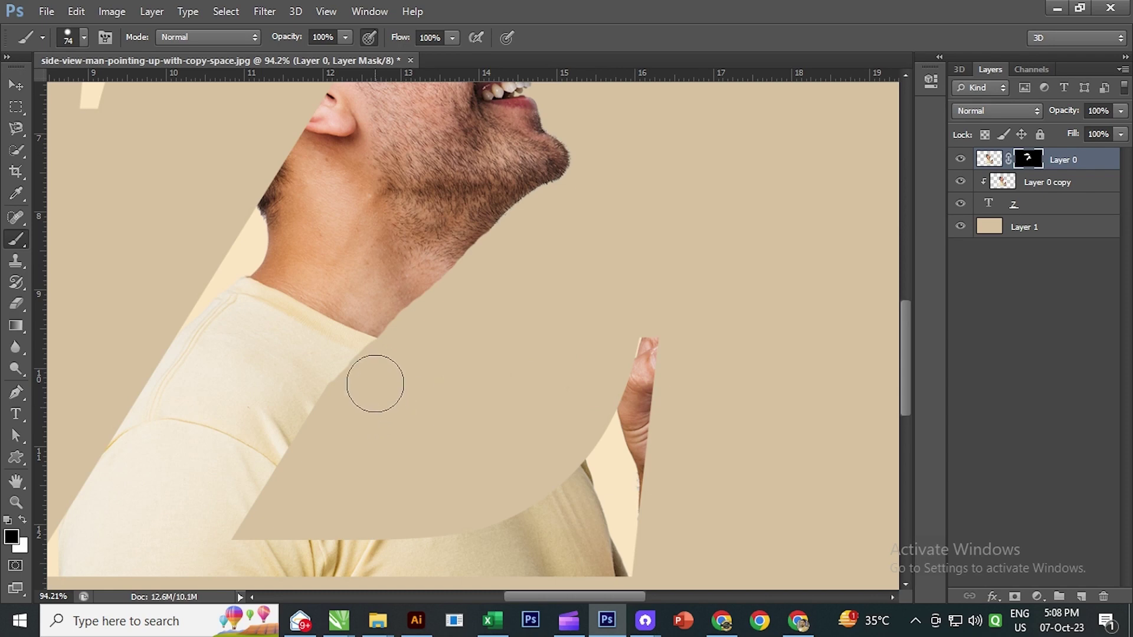
mouse_move(357, 399)
mouse_down()
mouse_move(392, 362)
mouse_move(411, 370)
mouse_move(405, 341)
mouse_move(390, 361)
mouse_move(354, 362)
mouse_up()
mouse_move(318, 430)
mouse_down()
mouse_move(379, 324)
mouse_move(416, 308)
mouse_up()
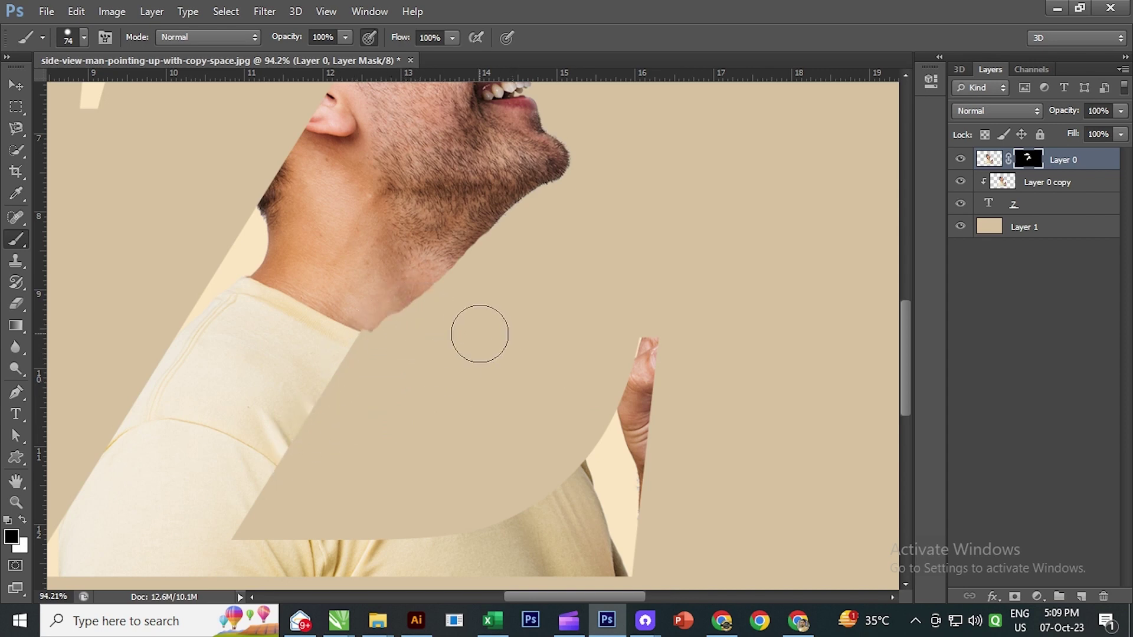
Refine the neck edge with a 7 px brush, then fit the canvas in view.
scroll(479, 335, up, 5)
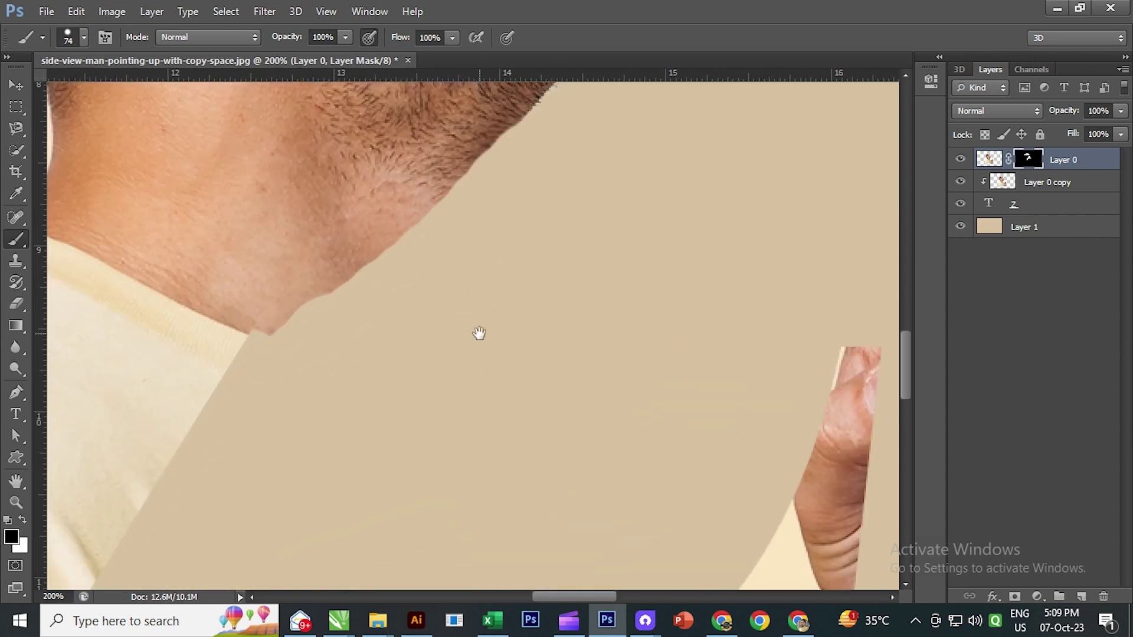
drag(478, 332, 557, 314)
key(z)
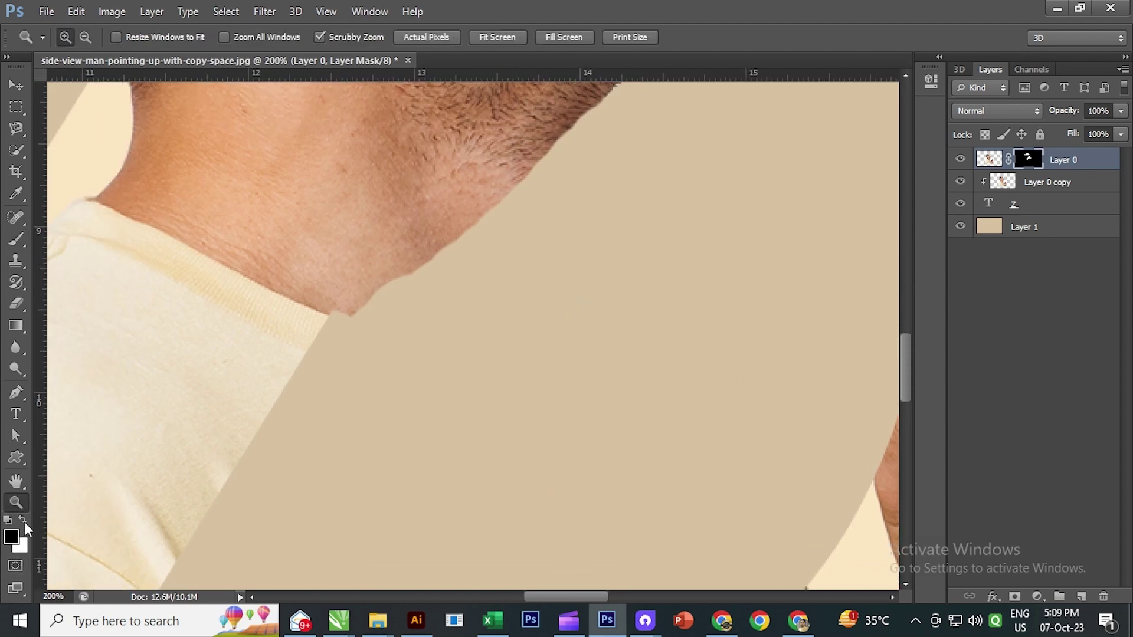
click(22, 521)
click(22, 521)
click(16, 239)
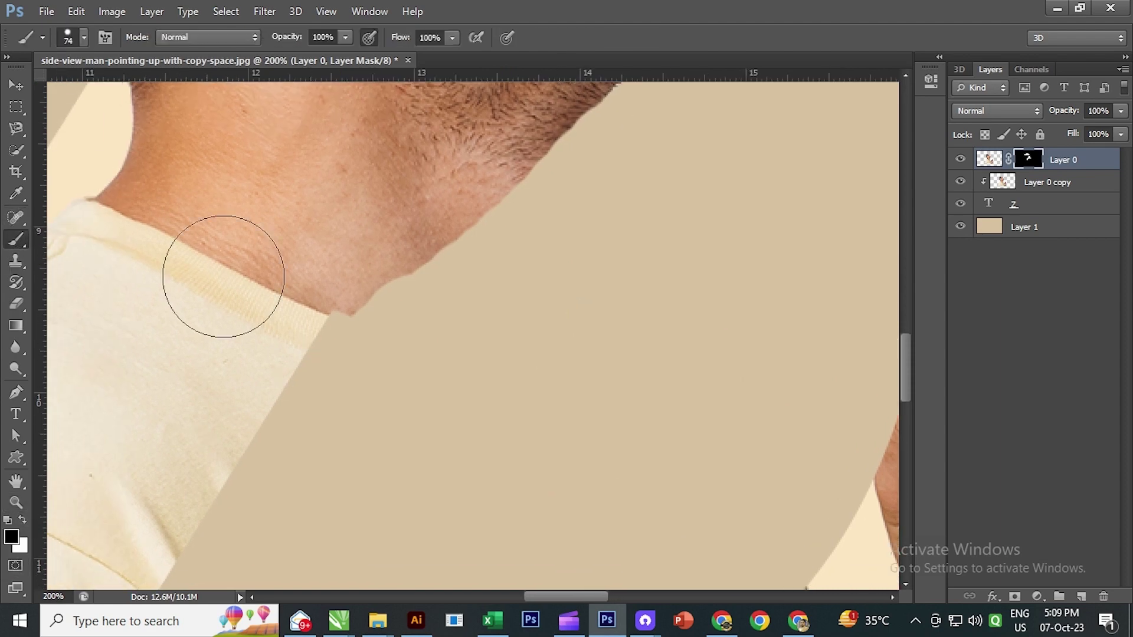
key(bracketleft)
key(bracketleft)
key(bracketleft)
click(347, 299)
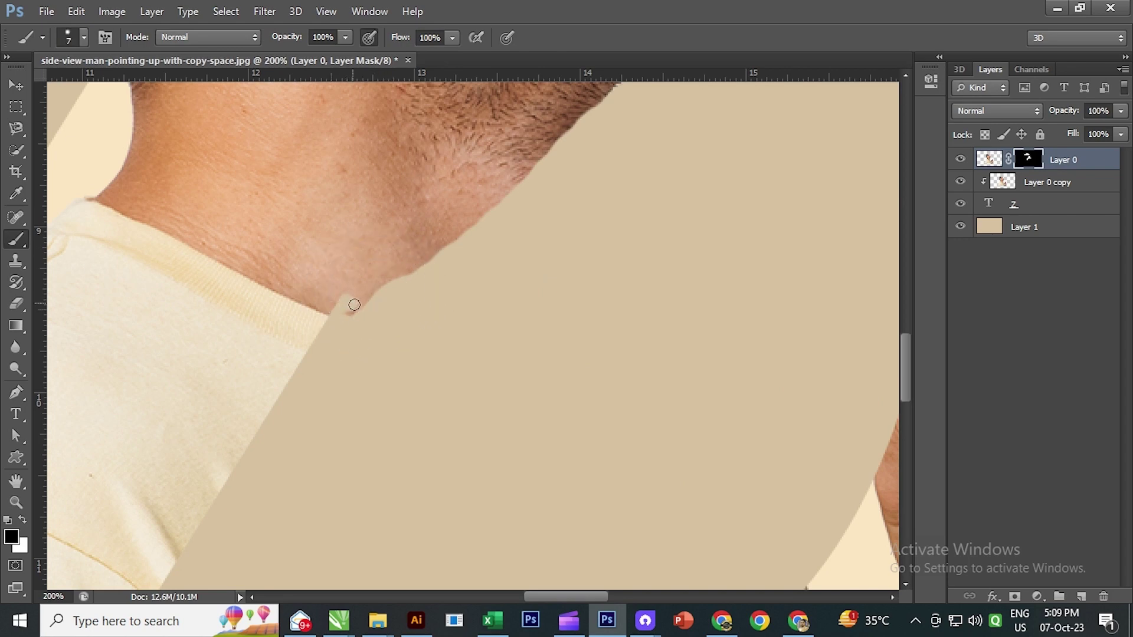
click(23, 519)
mouse_move(358, 285)
mouse_down()
mouse_move(359, 301)
mouse_move(404, 267)
mouse_move(318, 331)
mouse_up()
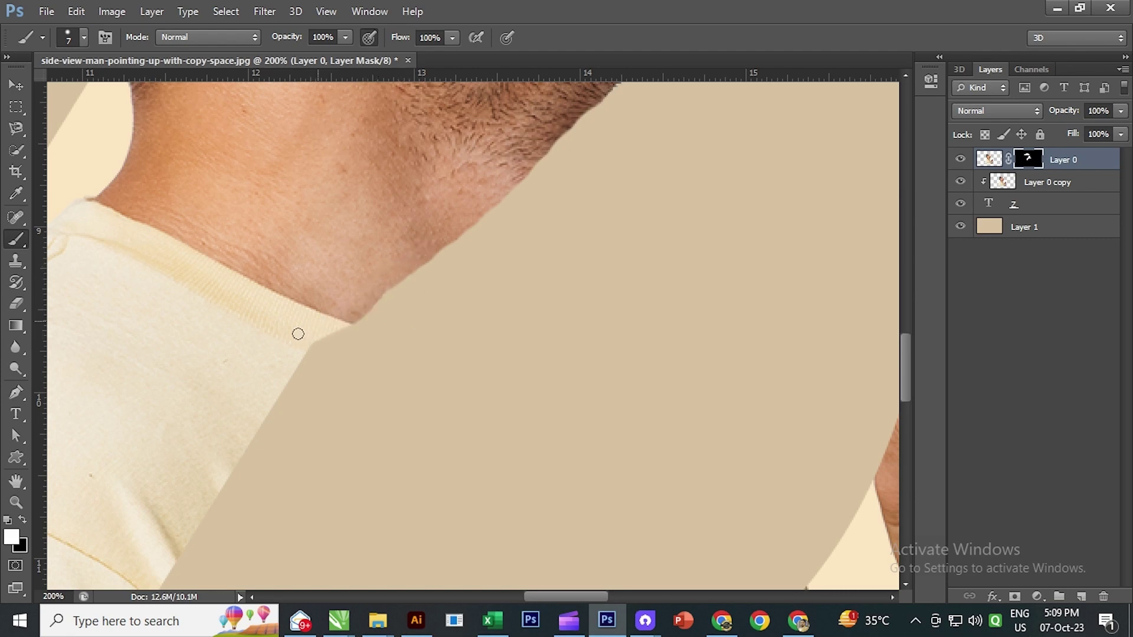
key(ctrl+0)
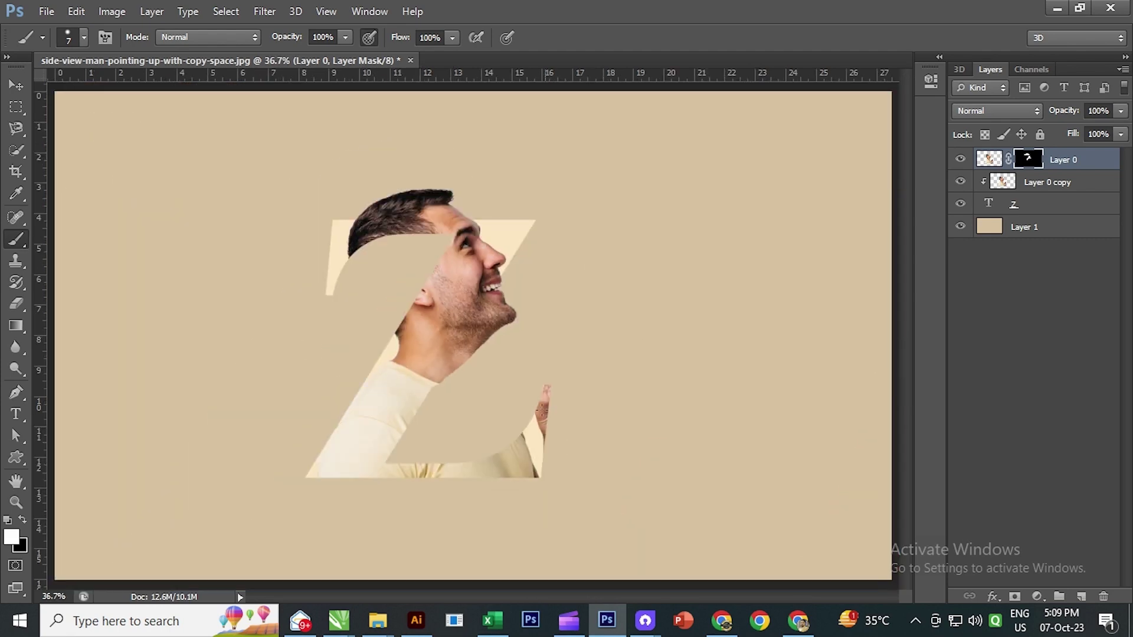
Load the Z as a selection and convert the Z layer to a smart object.
click(7, 86)
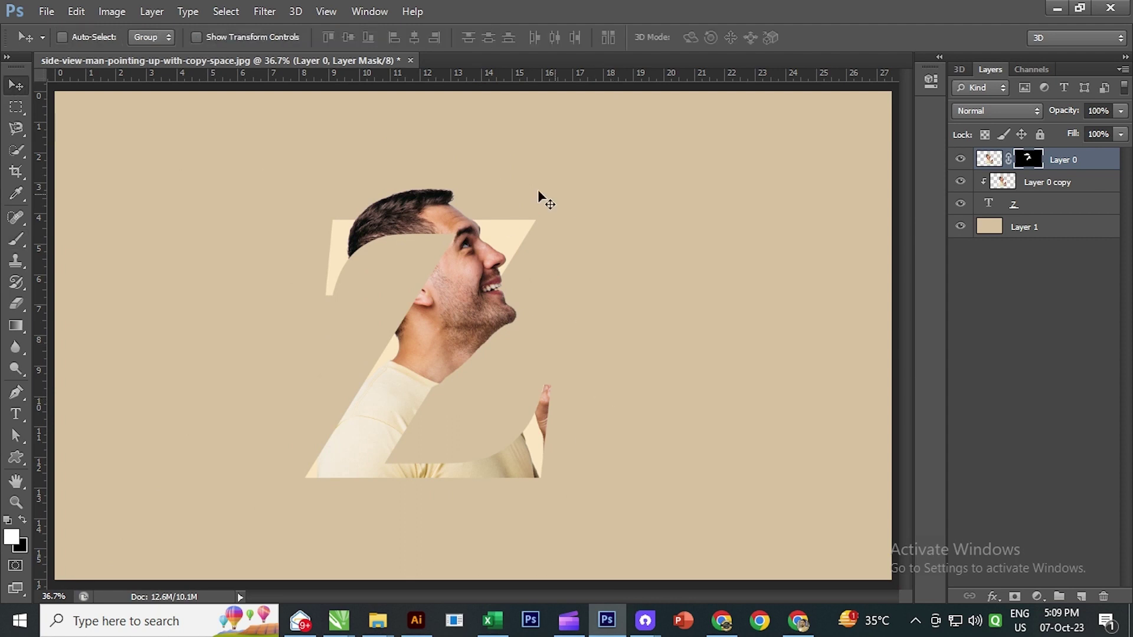
click(1027, 207)
ctrl+click(996, 206)
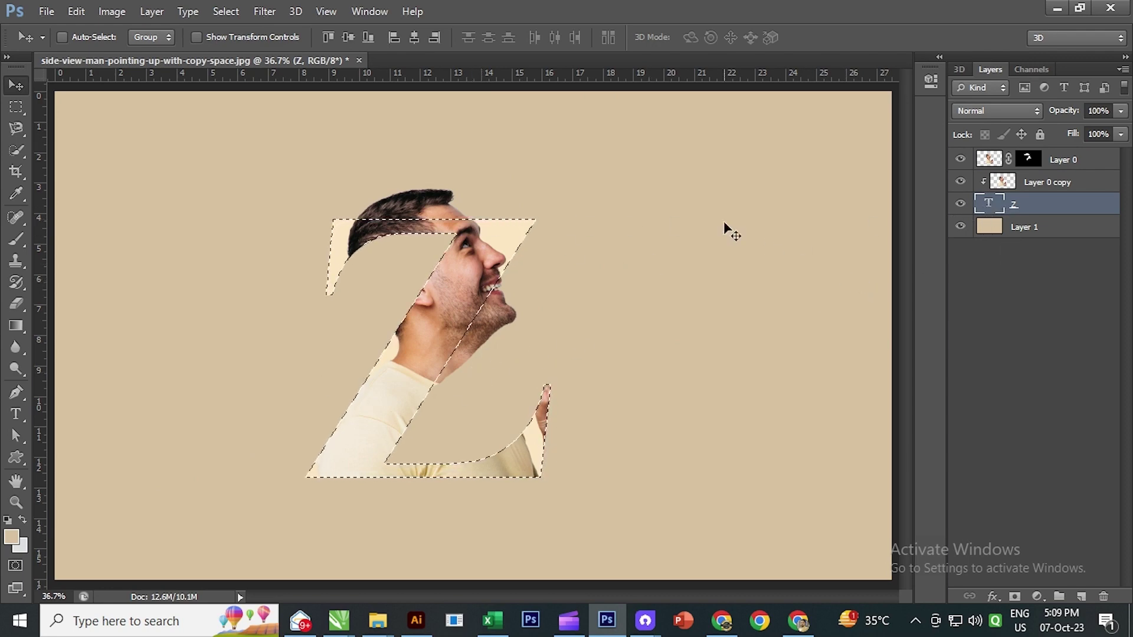
right_click(1031, 211)
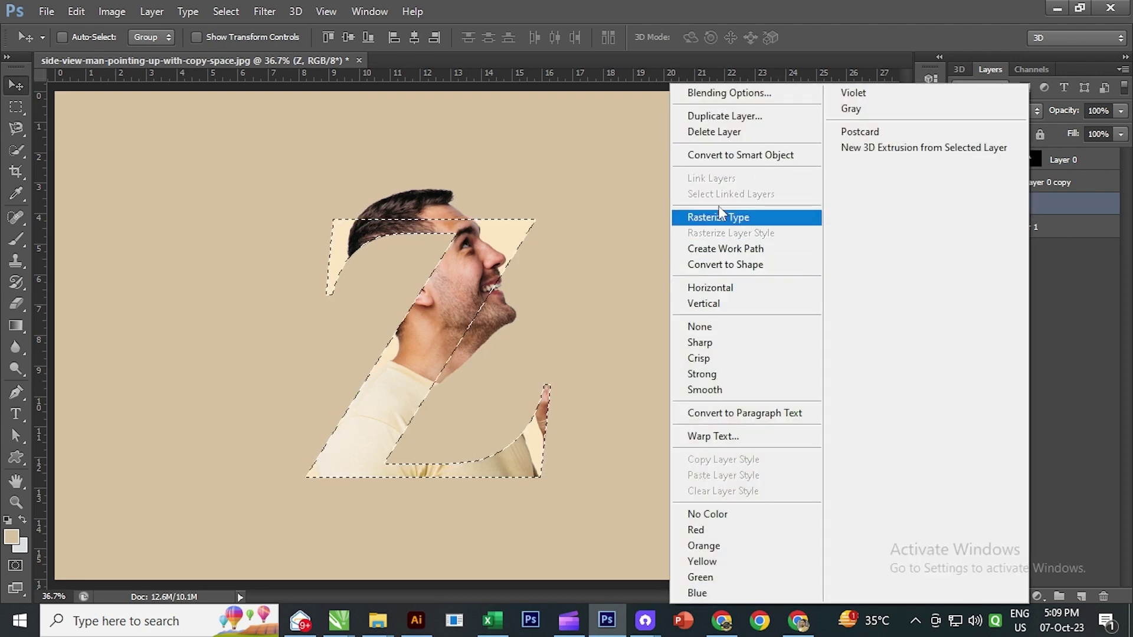
click(726, 156)
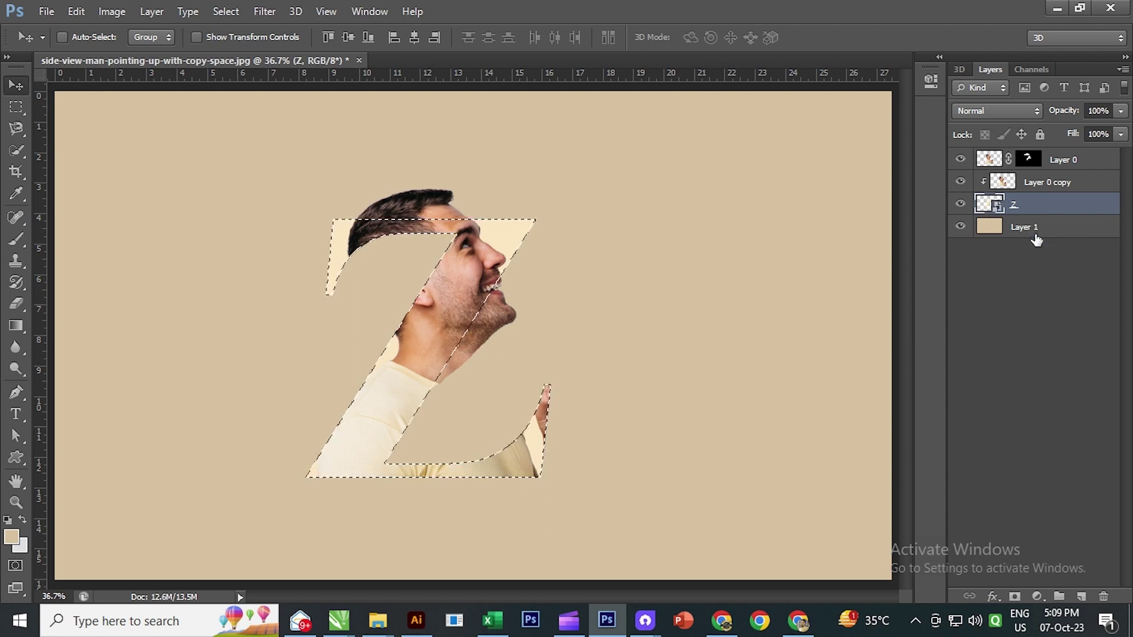
key(ctrl+d)
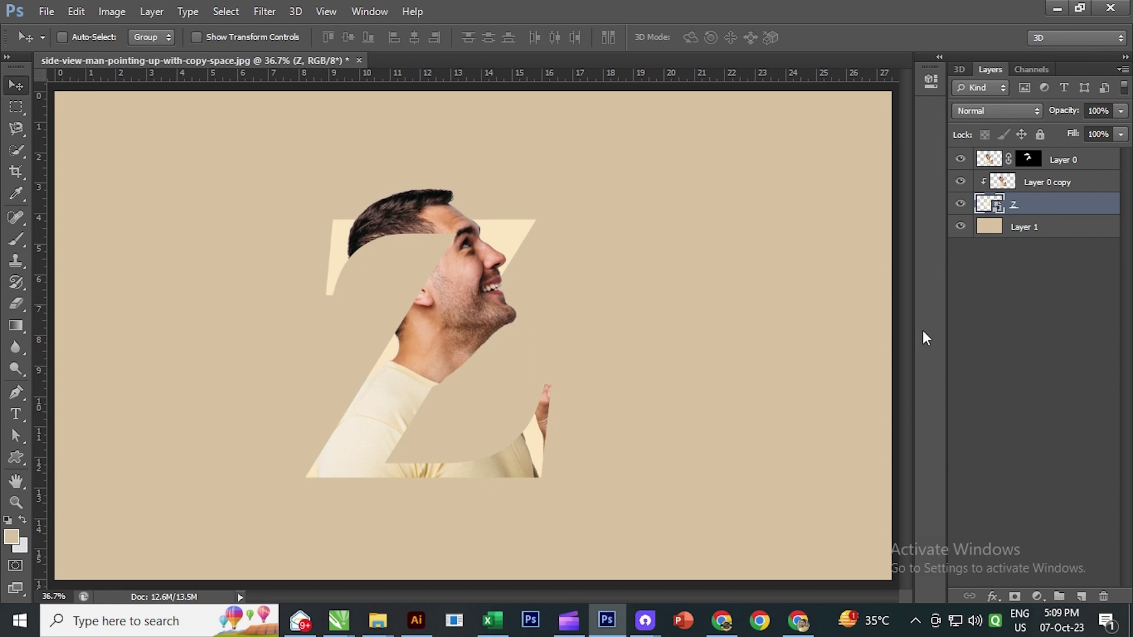
Rasterize the Z layer and delete its cream fill inside the Z selection.
click(16, 414)
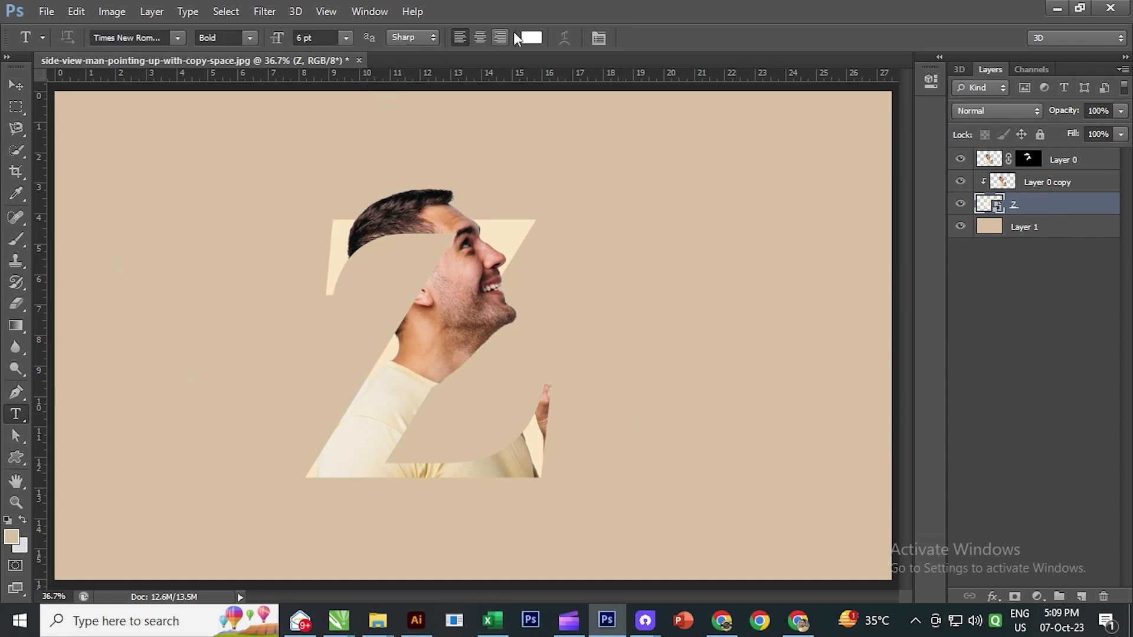
key(v)
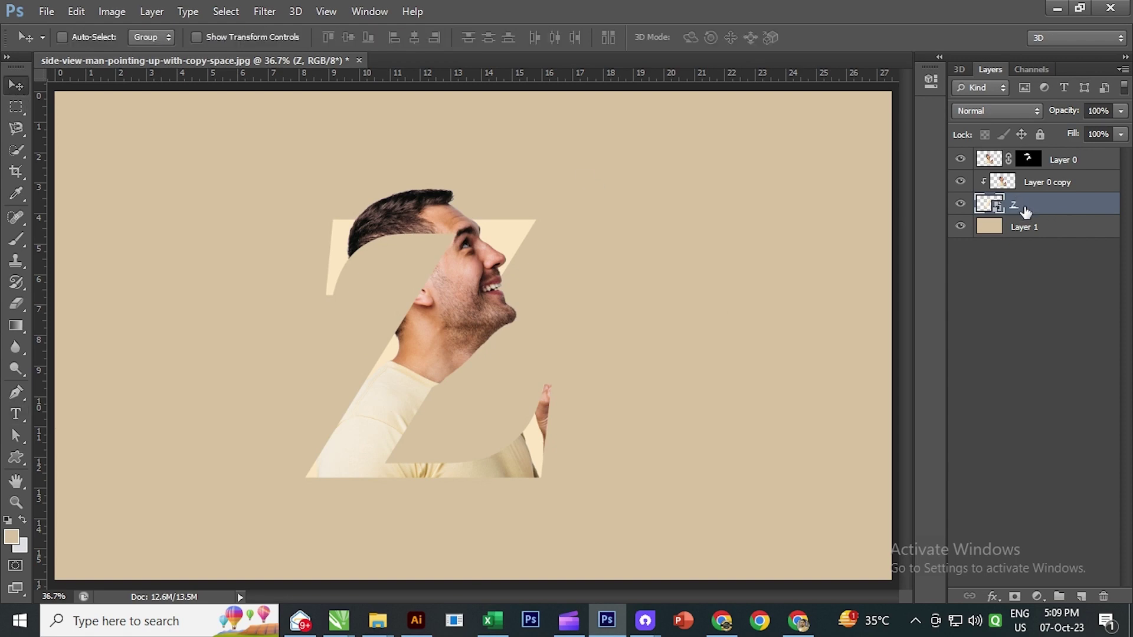
right_click(1018, 213)
click(714, 233)
ctrl+click(994, 205)
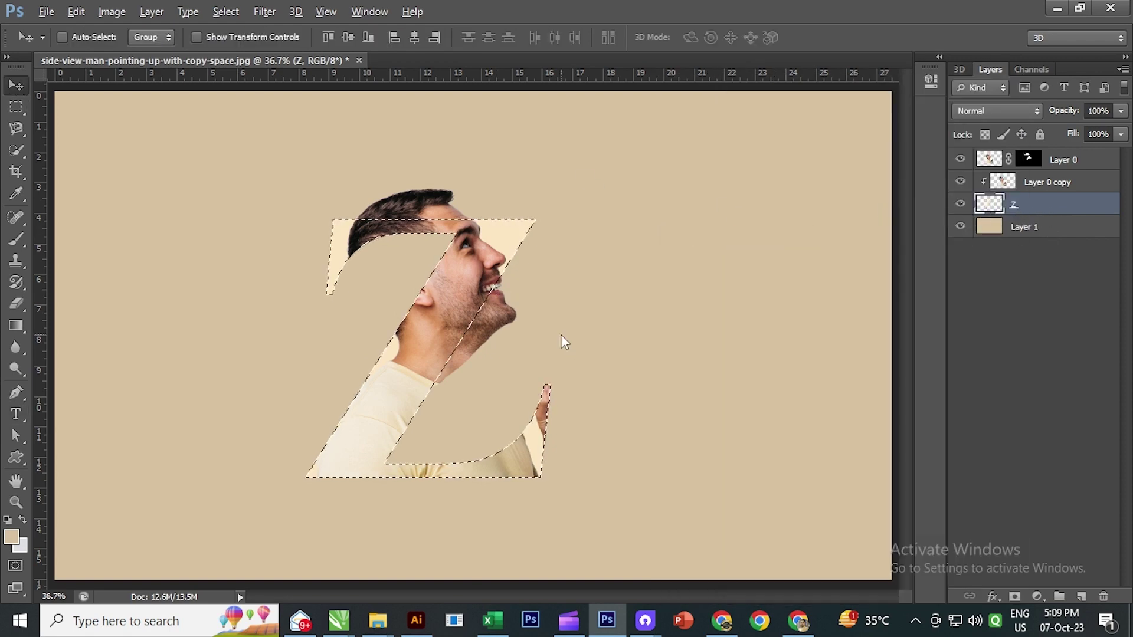
key(Delete)
key(ctrl+d)
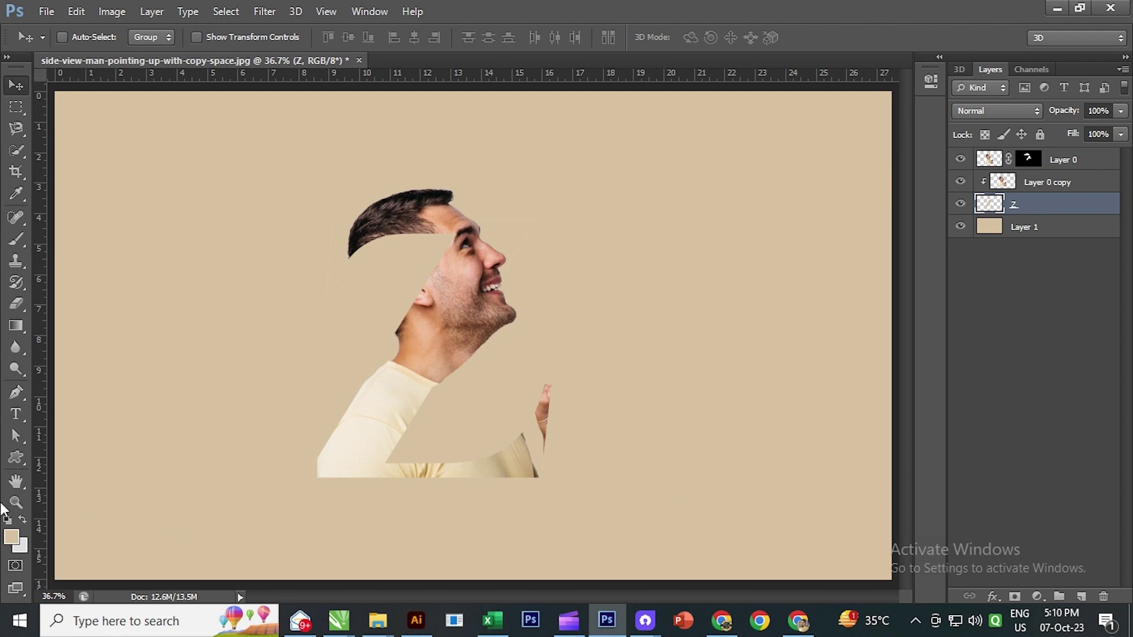
Sample the cream shirt colour and fill background Layer 1 with it.
click(16, 260)
click(17, 197)
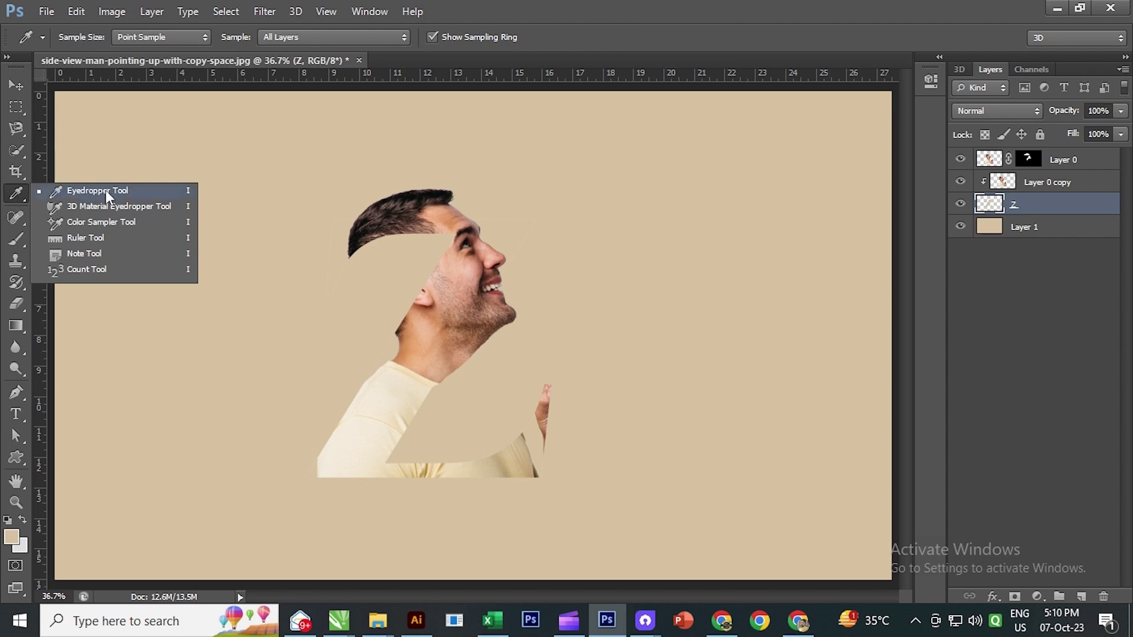
click(105, 190)
click(348, 437)
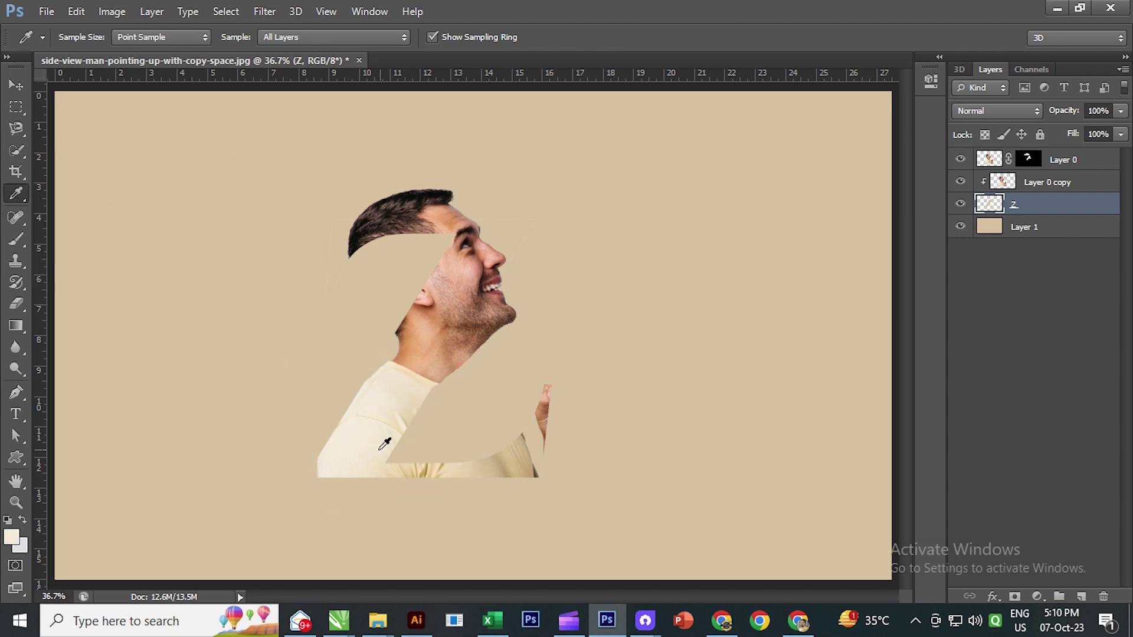
click(1035, 229)
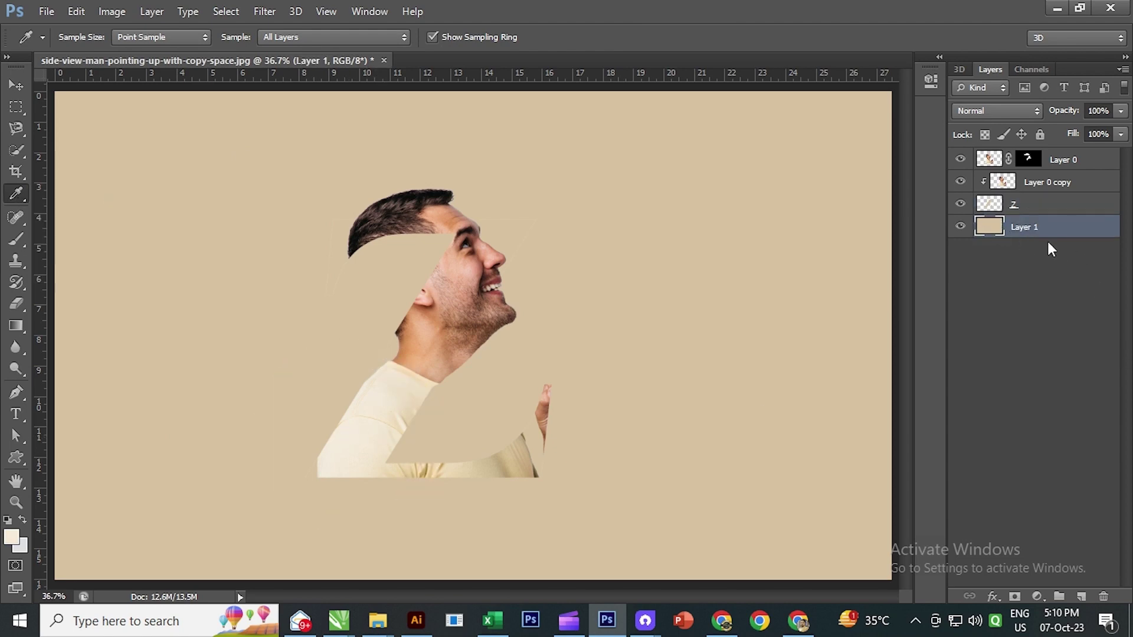
key(alt+BackSpace)
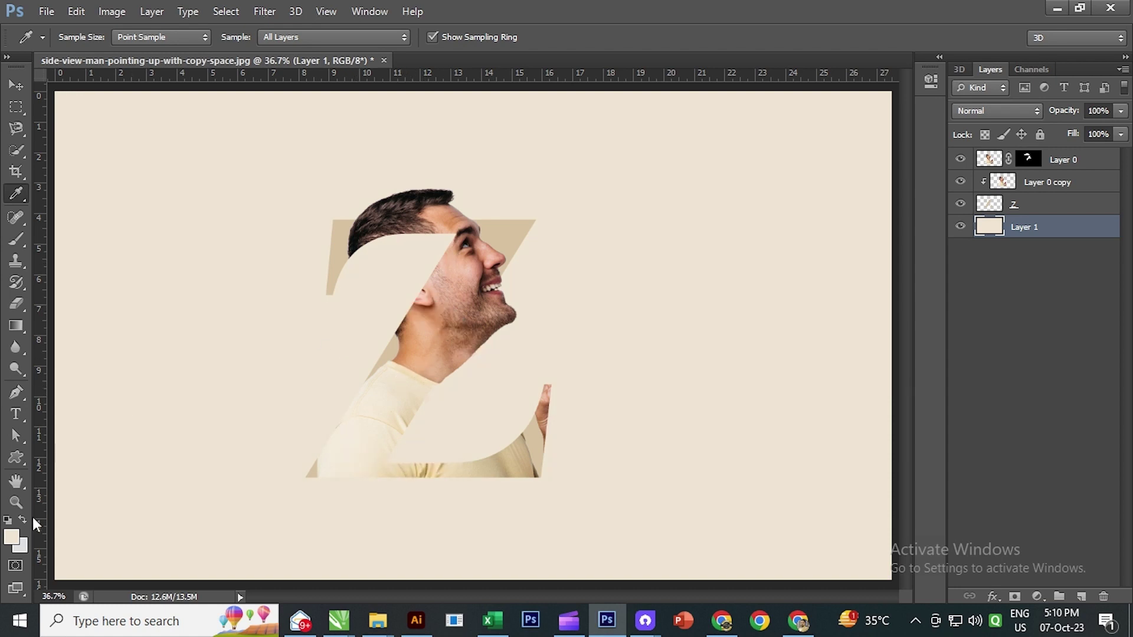
Pick a slightly more saturated cream and fill the Z shape with it.
click(12, 537)
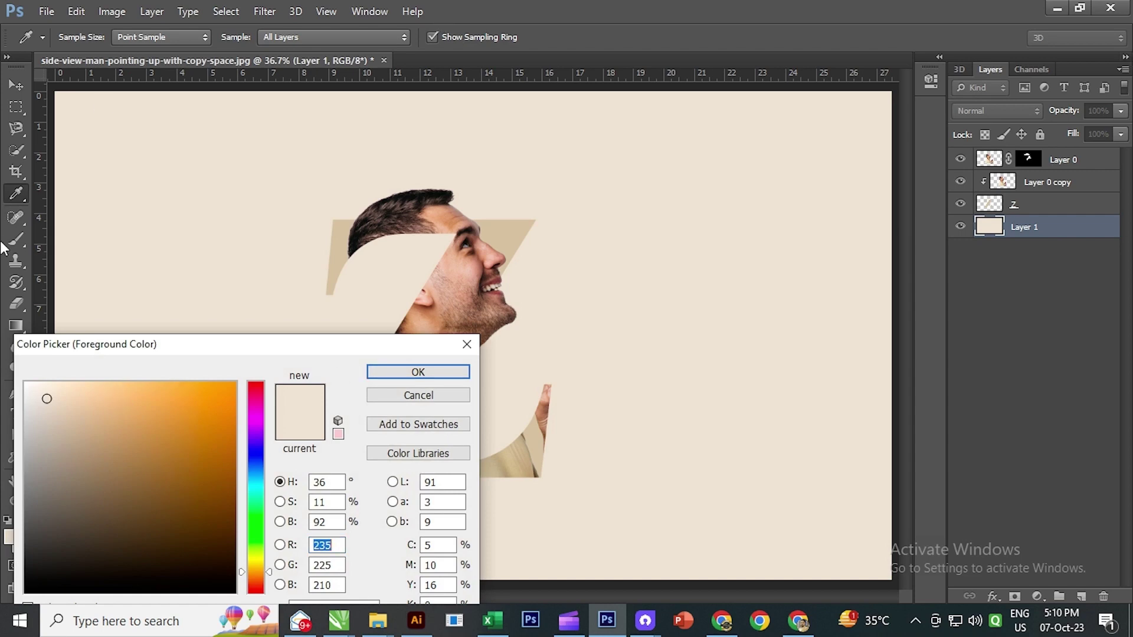
mouse_move(42, 399)
mouse_down()
mouse_move(76, 395)
mouse_move(60, 399)
mouse_up()
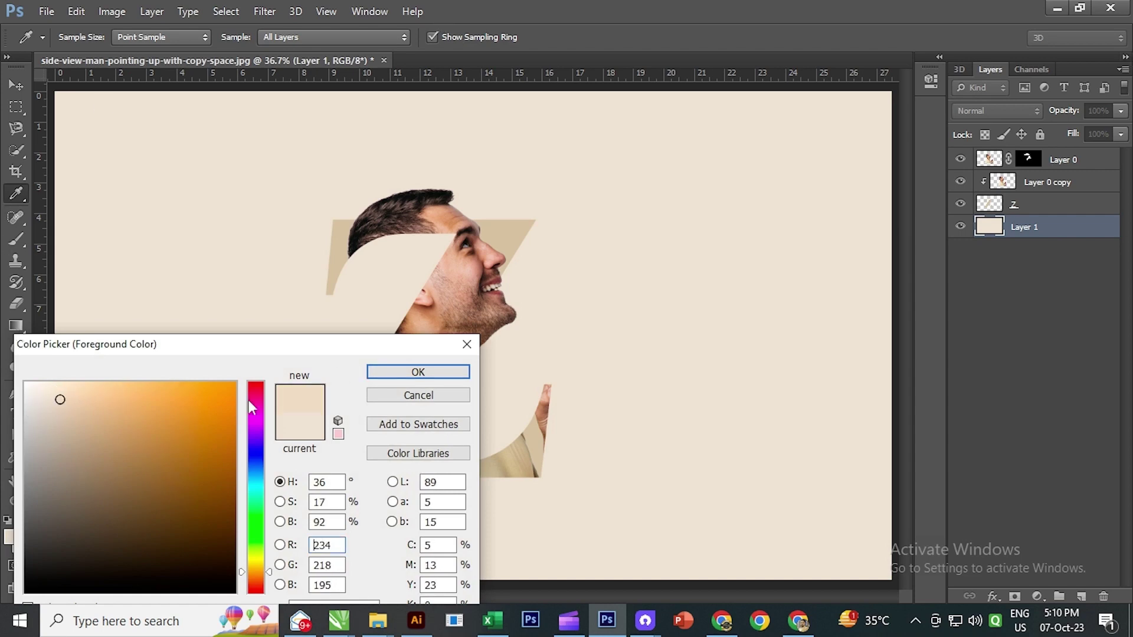
click(407, 373)
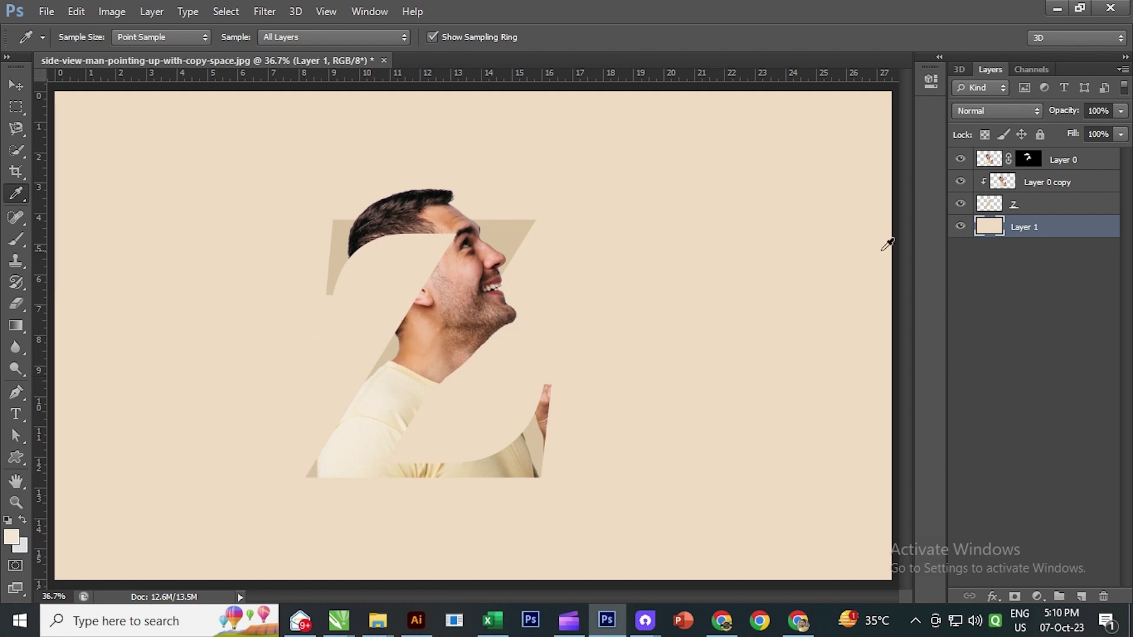
drag(1005, 205, 1004, 208)
ctrl+click(1004, 208)
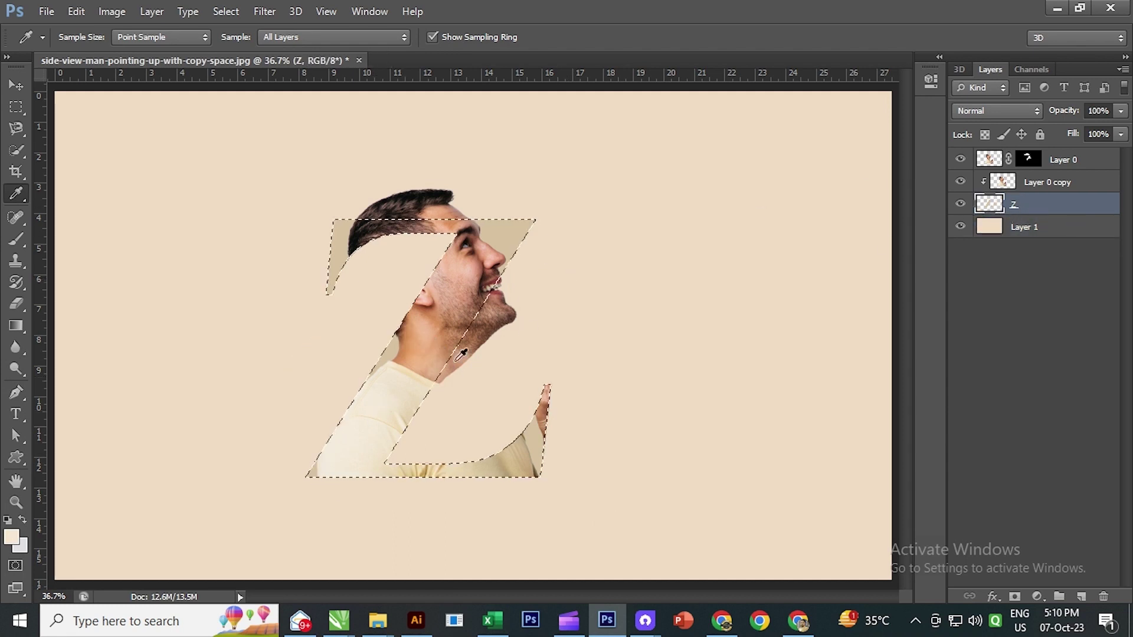
key(alt+BackSpace)
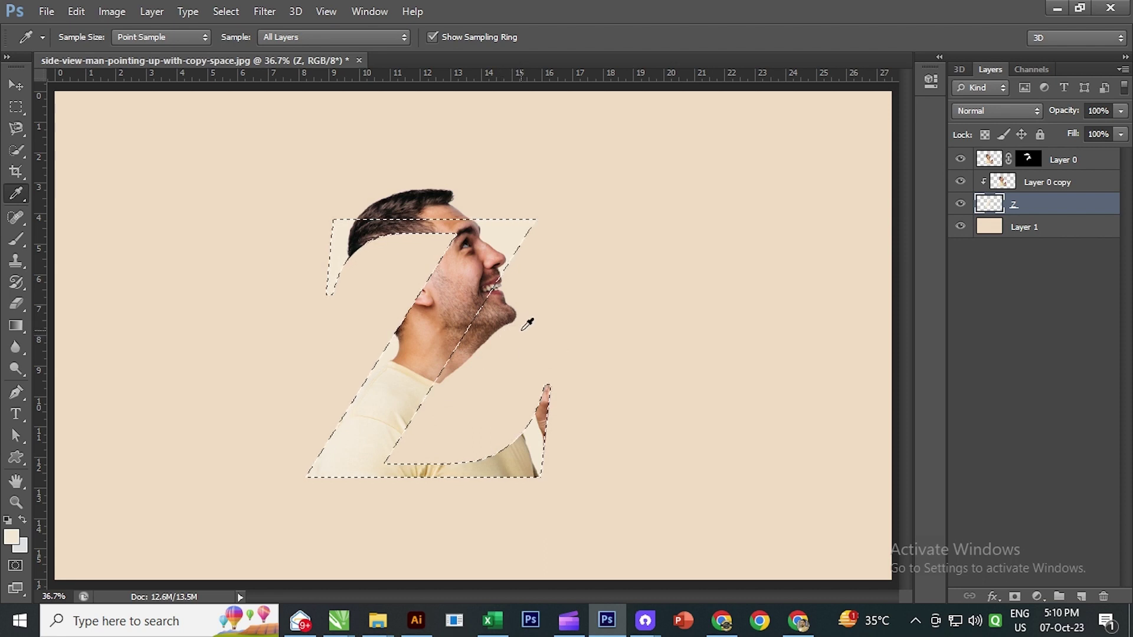
key(ctrl+d)
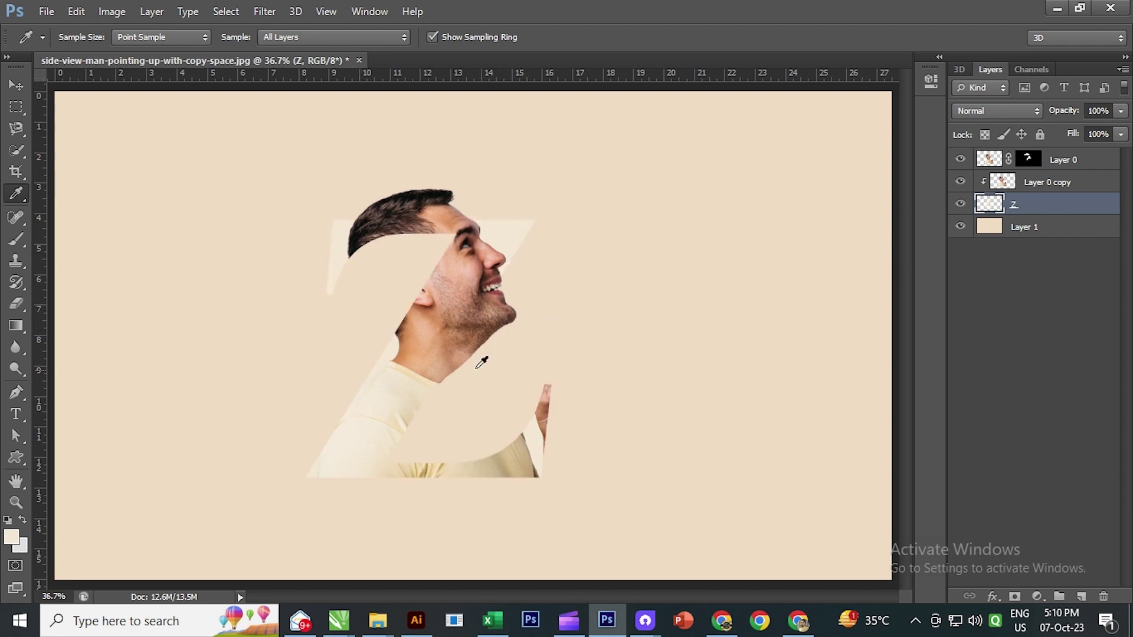
click(16, 86)
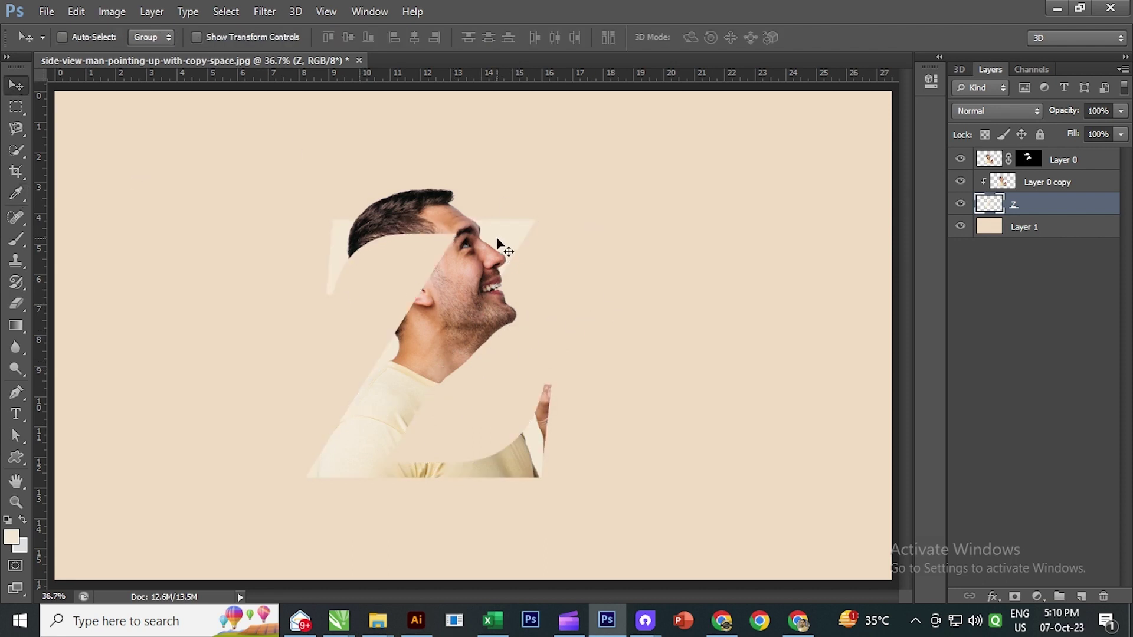
Add a Stroke style to the Z with a sampled beige colour at 13 px.
right_click(1027, 206)
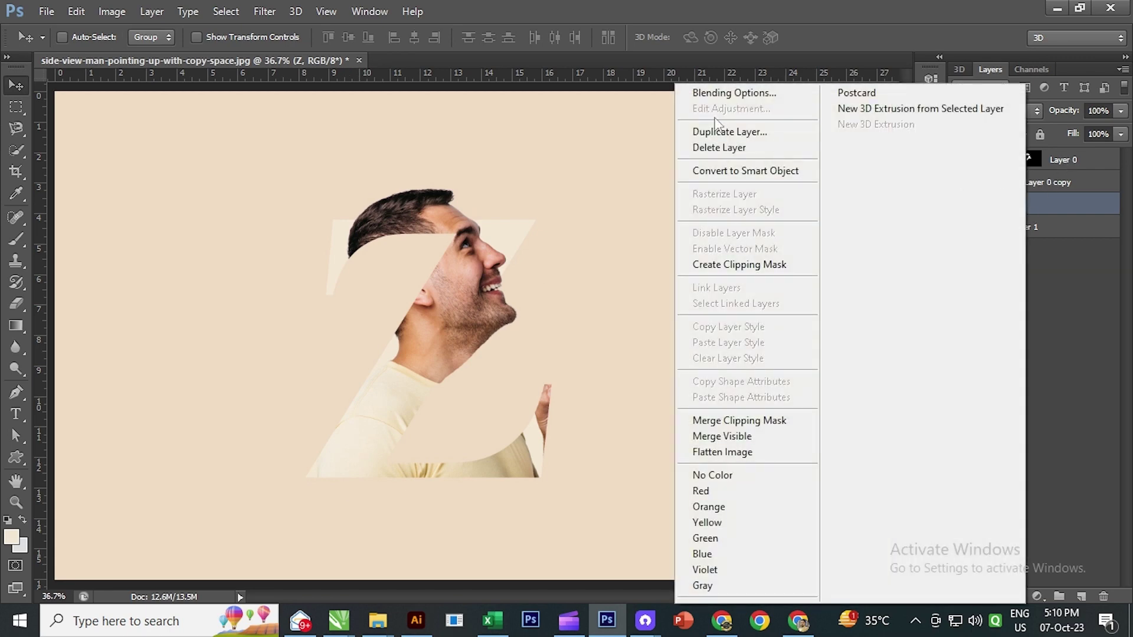
click(735, 94)
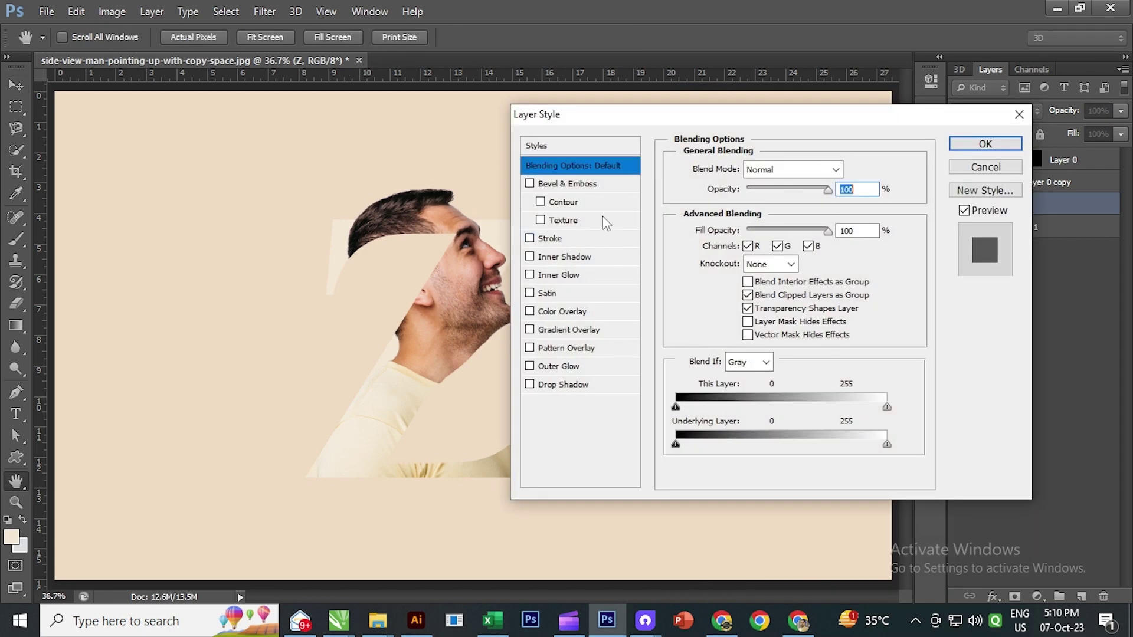
click(561, 239)
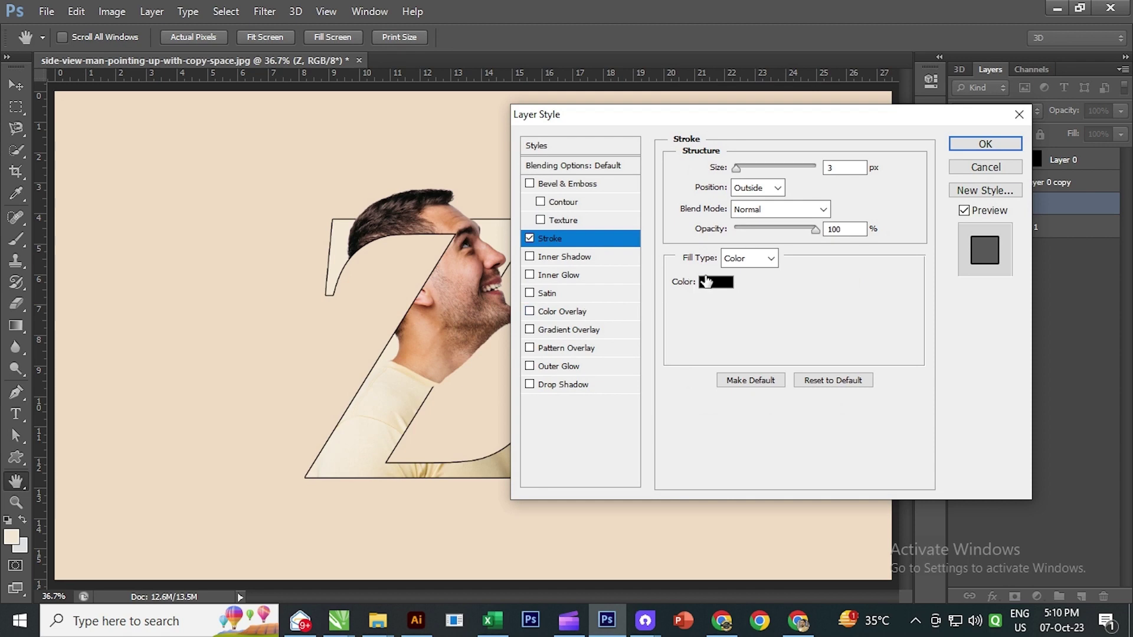
click(707, 281)
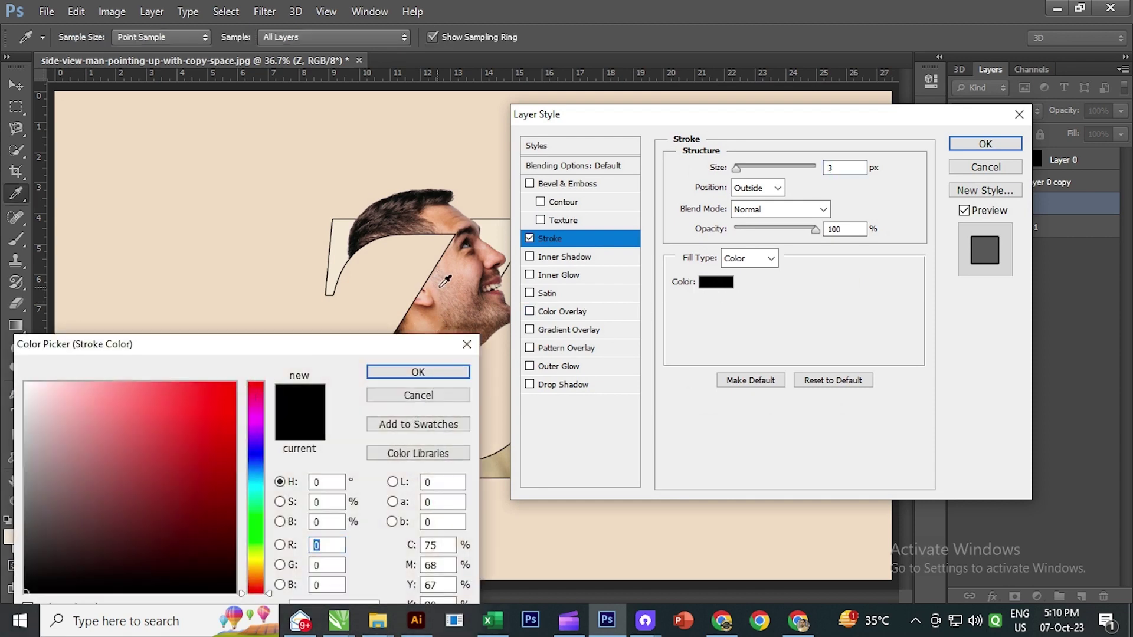
drag(371, 354, 861, 282)
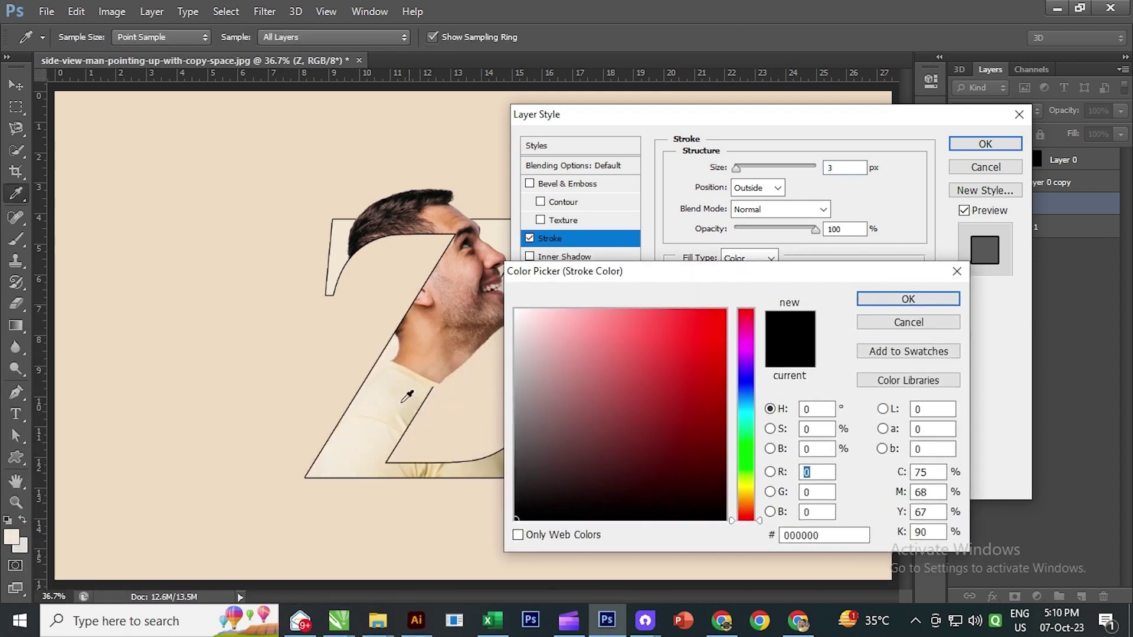
click(426, 392)
click(410, 411)
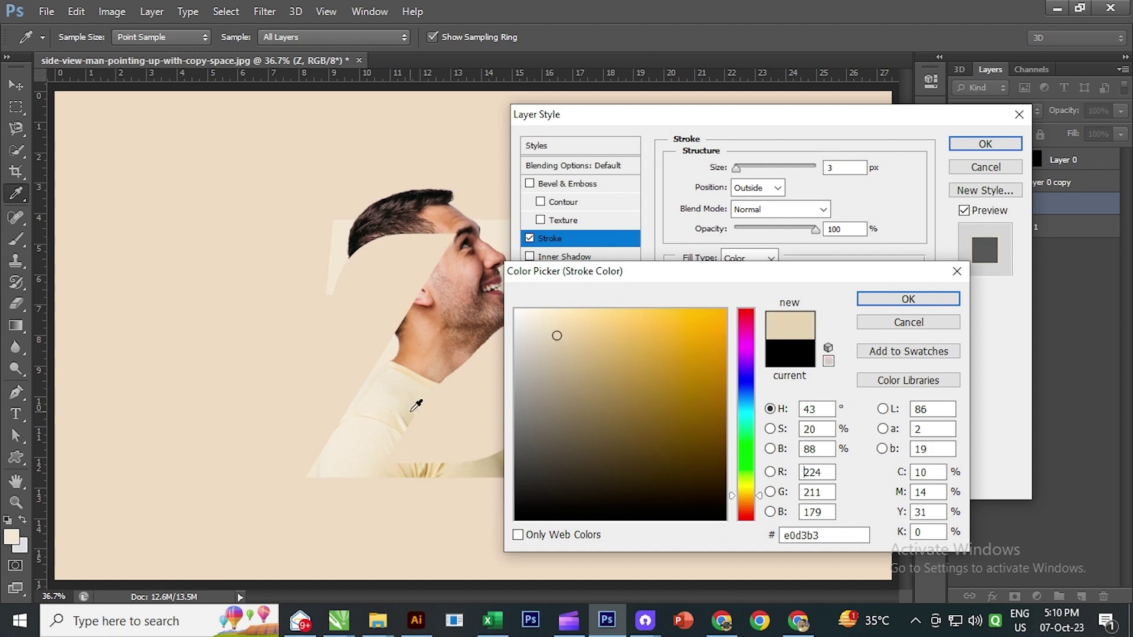
click(411, 412)
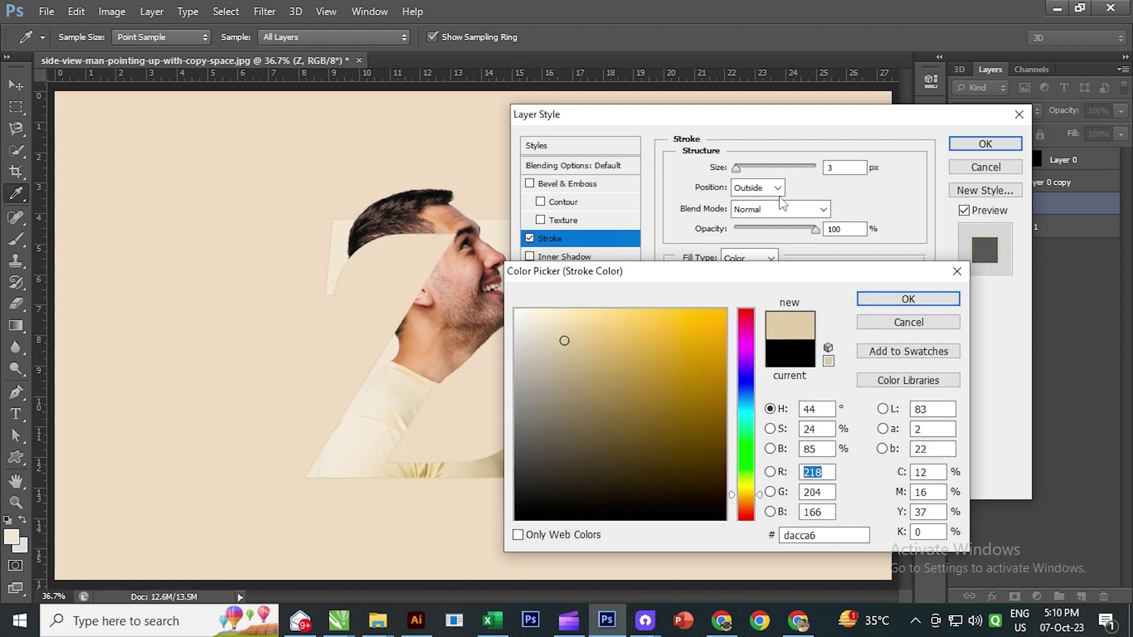
click(917, 294)
drag(736, 169, 743, 171)
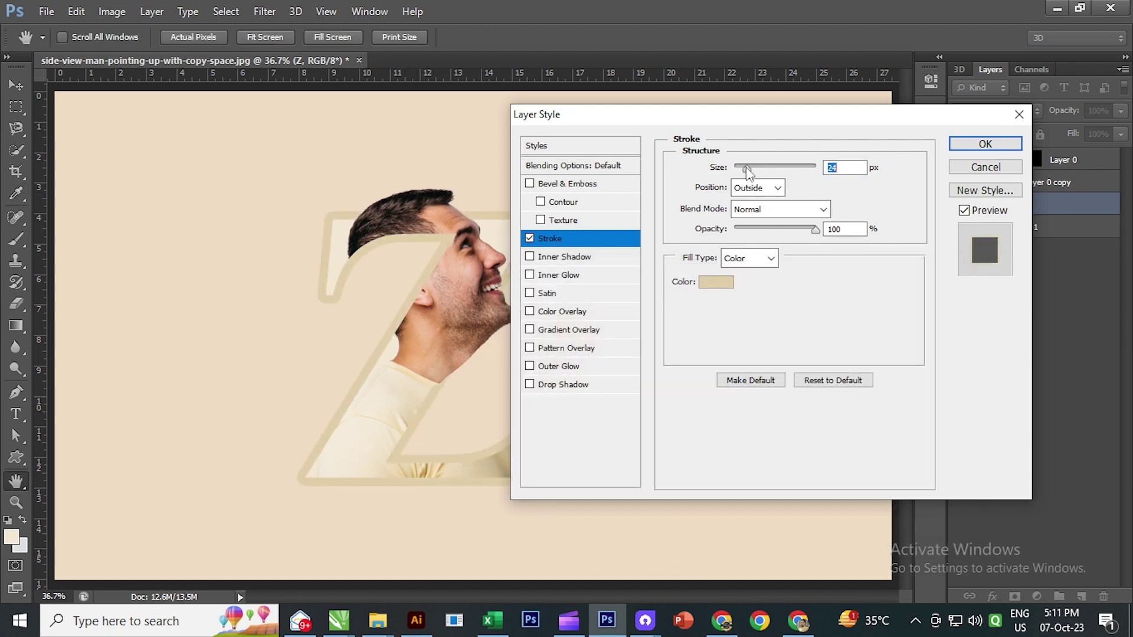
Change the stroke to tan #cca682 and thin it to about 8 px.
click(716, 282)
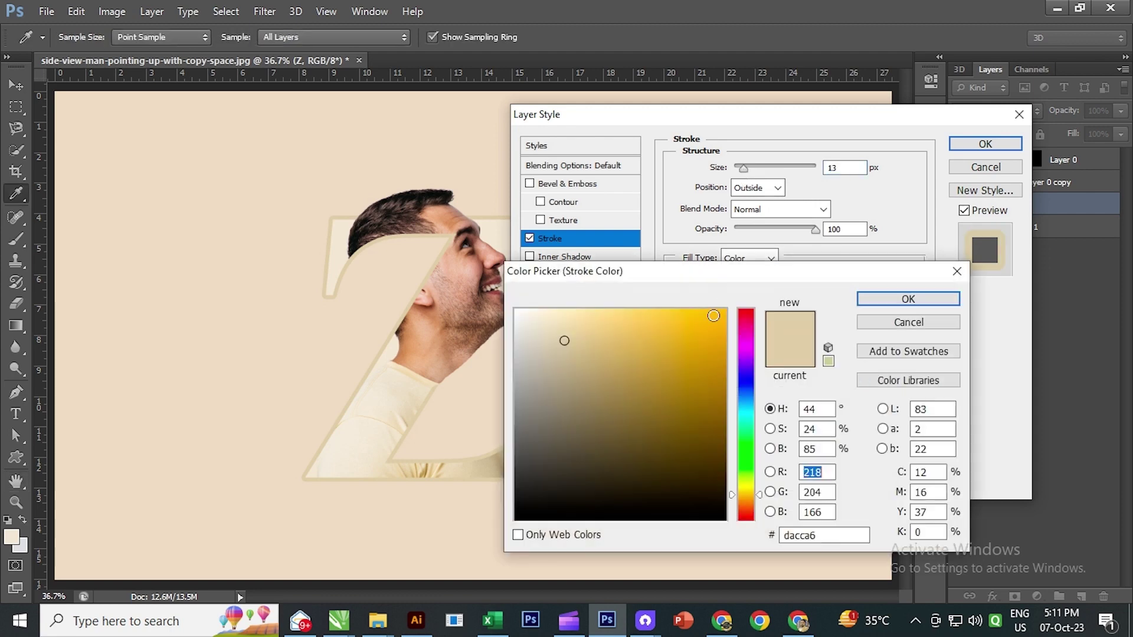
click(402, 423)
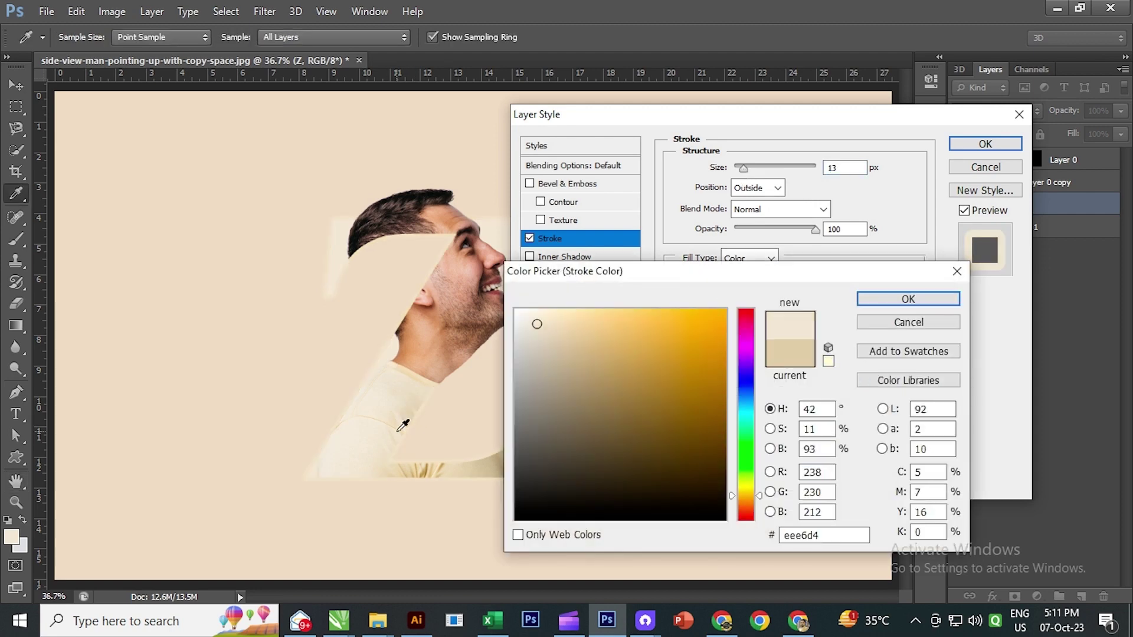
drag(445, 463, 480, 468)
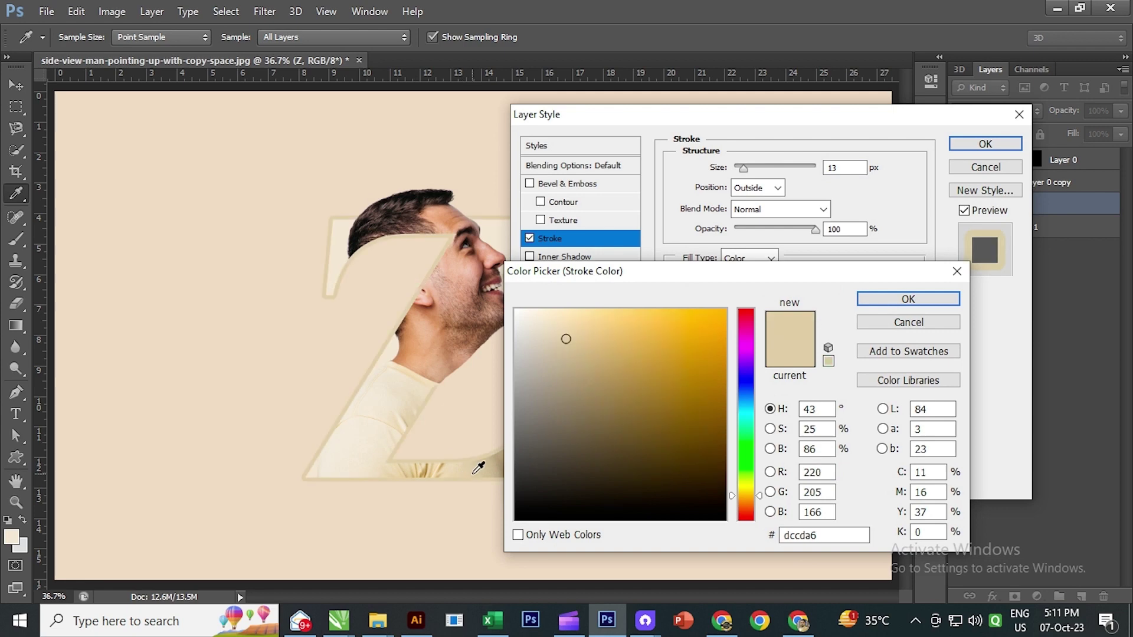
click(446, 355)
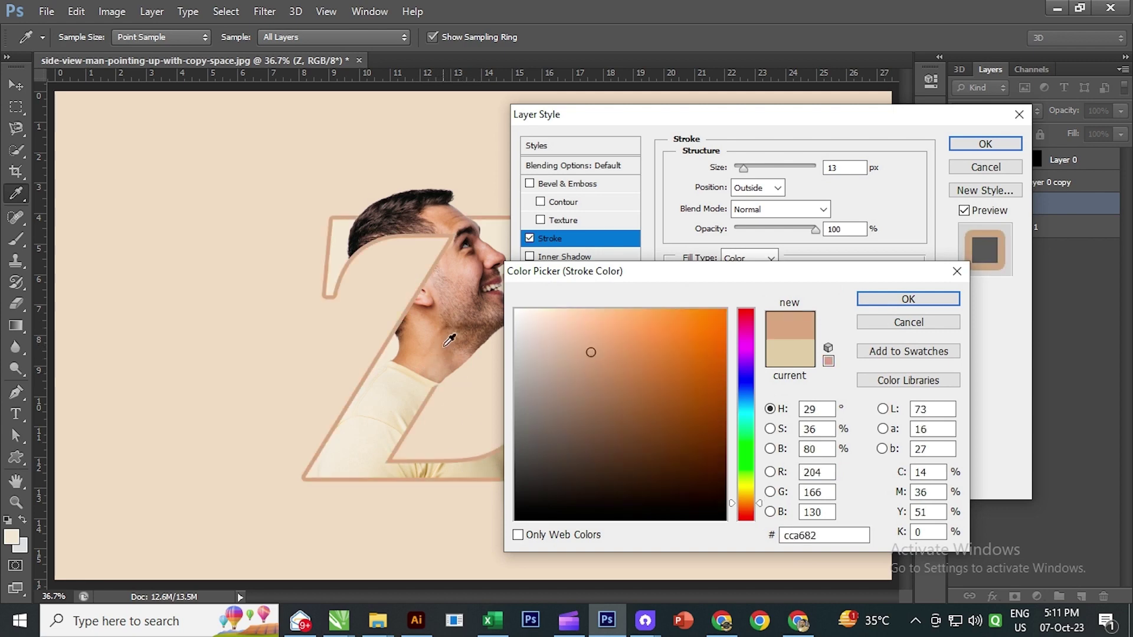
click(891, 298)
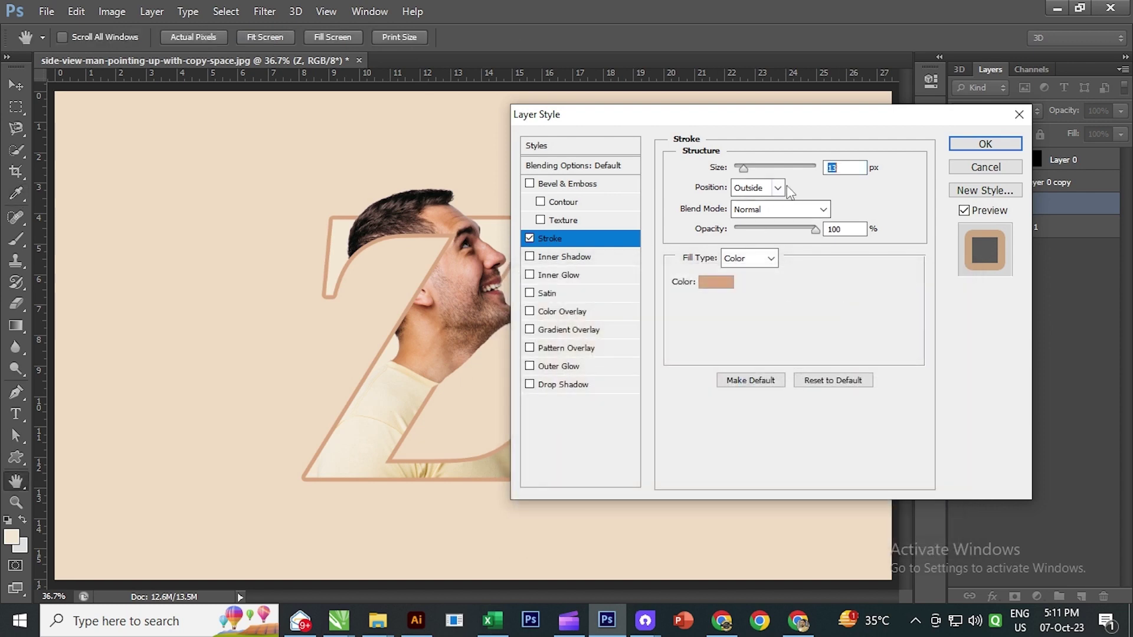
drag(743, 168, 745, 169)
drag(749, 119, 909, 204)
drag(921, 253, 917, 254)
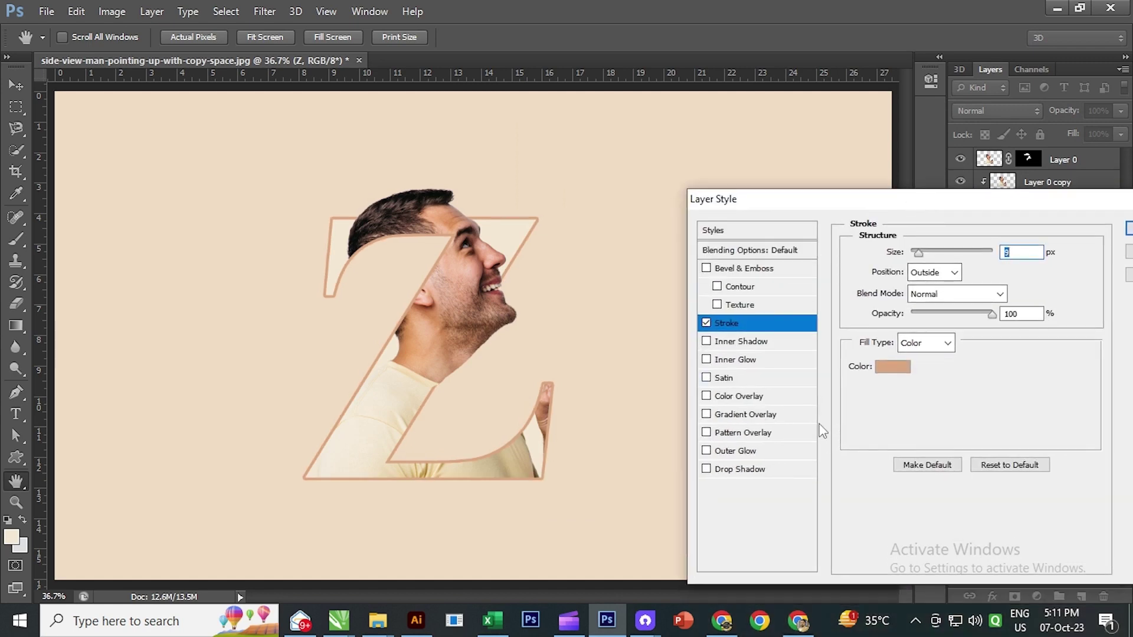
Add a drop shadow (55% opacity, distance 15, spread 27, size 16) and apply both styles.
click(727, 469)
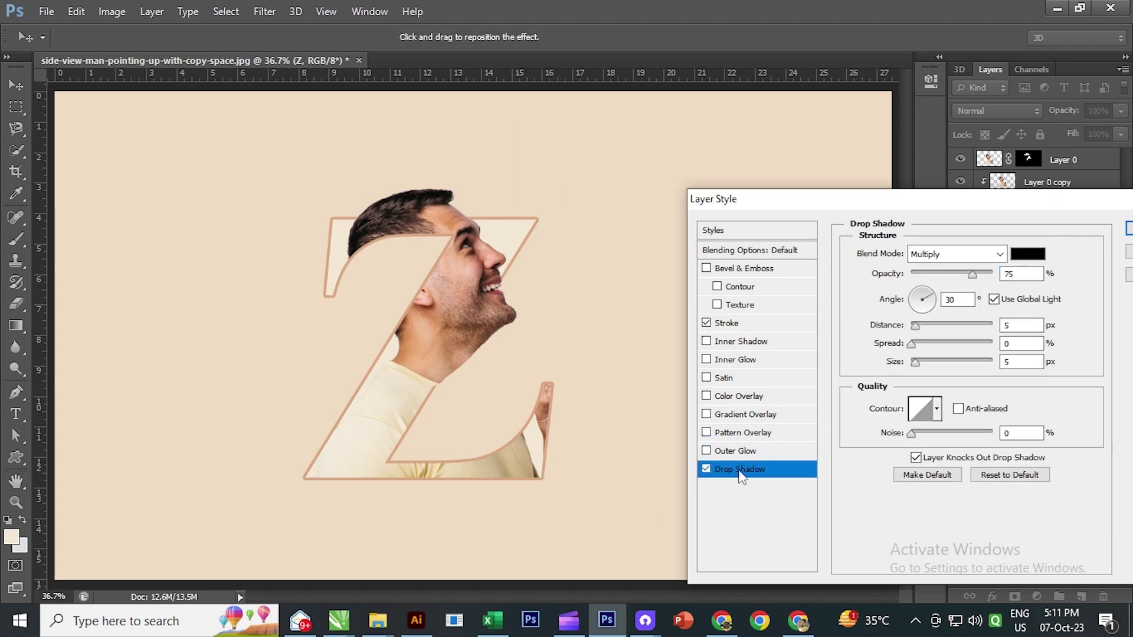
mouse_move(917, 362)
mouse_down()
mouse_move(939, 363)
mouse_move(929, 362)
mouse_up()
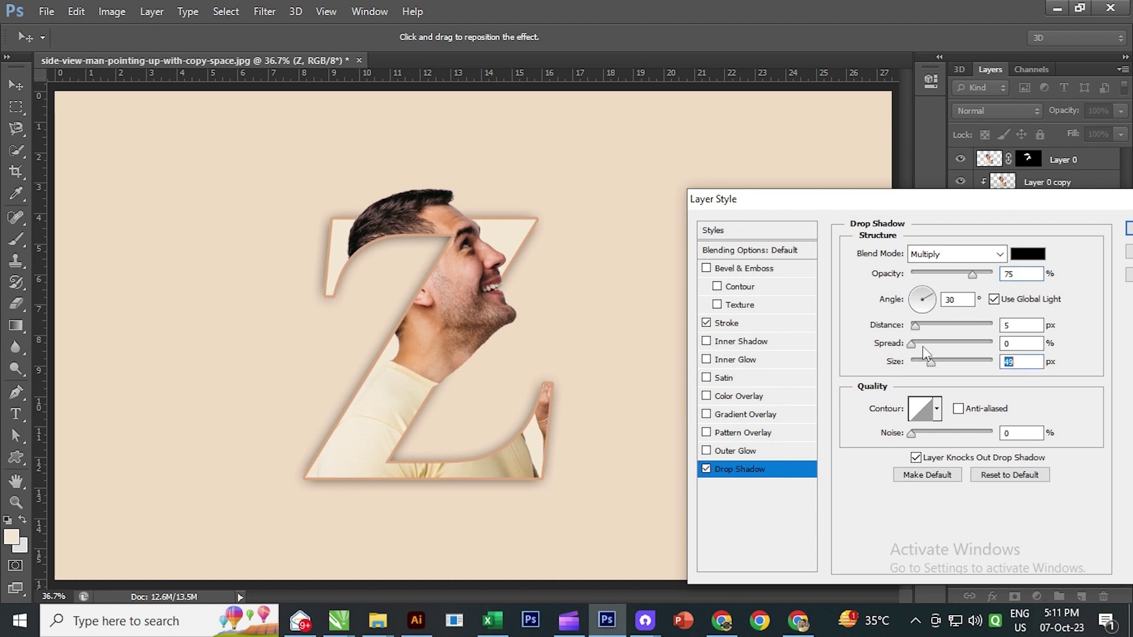
drag(916, 325, 923, 325)
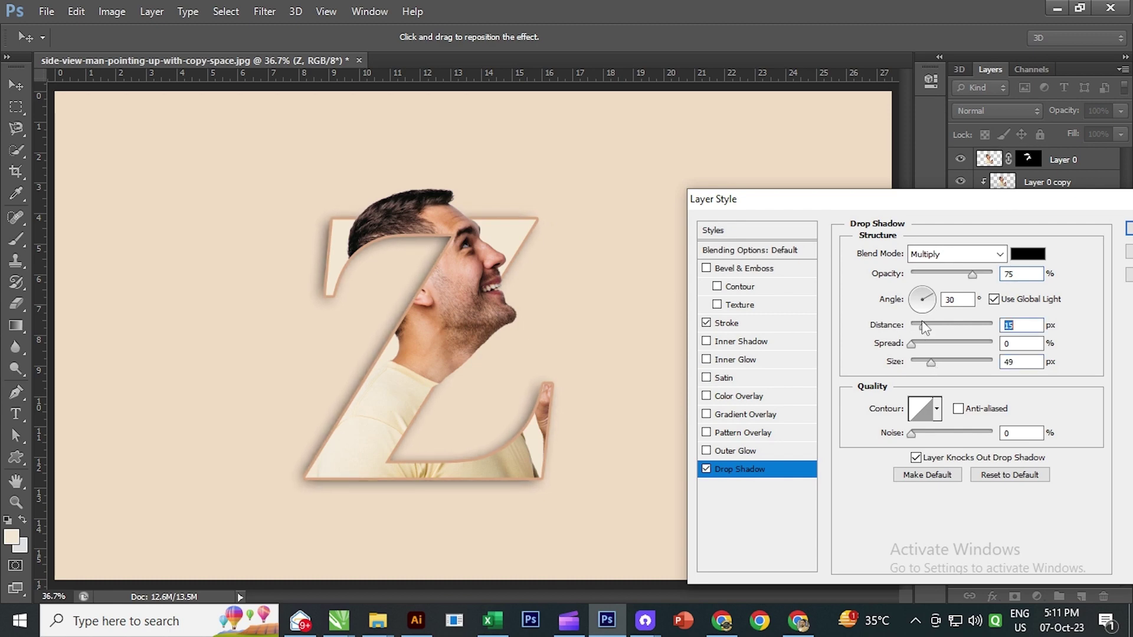
drag(973, 274, 951, 274)
mouse_move(912, 343)
mouse_down()
mouse_move(937, 343)
mouse_move(925, 363)
mouse_up()
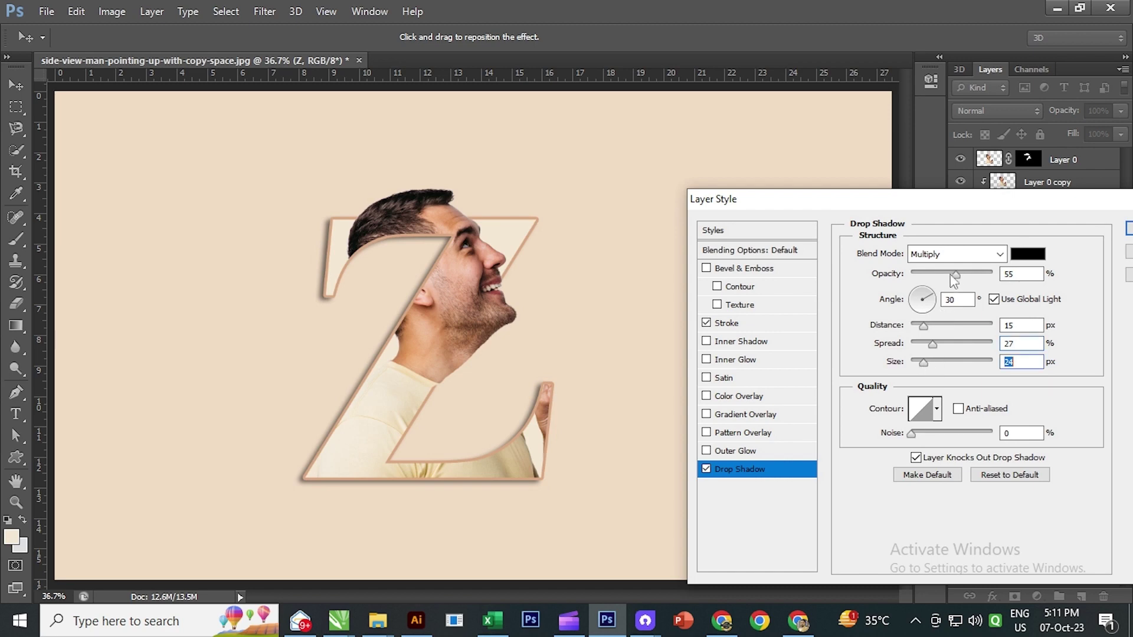
drag(951, 274, 956, 276)
drag(924, 362, 924, 369)
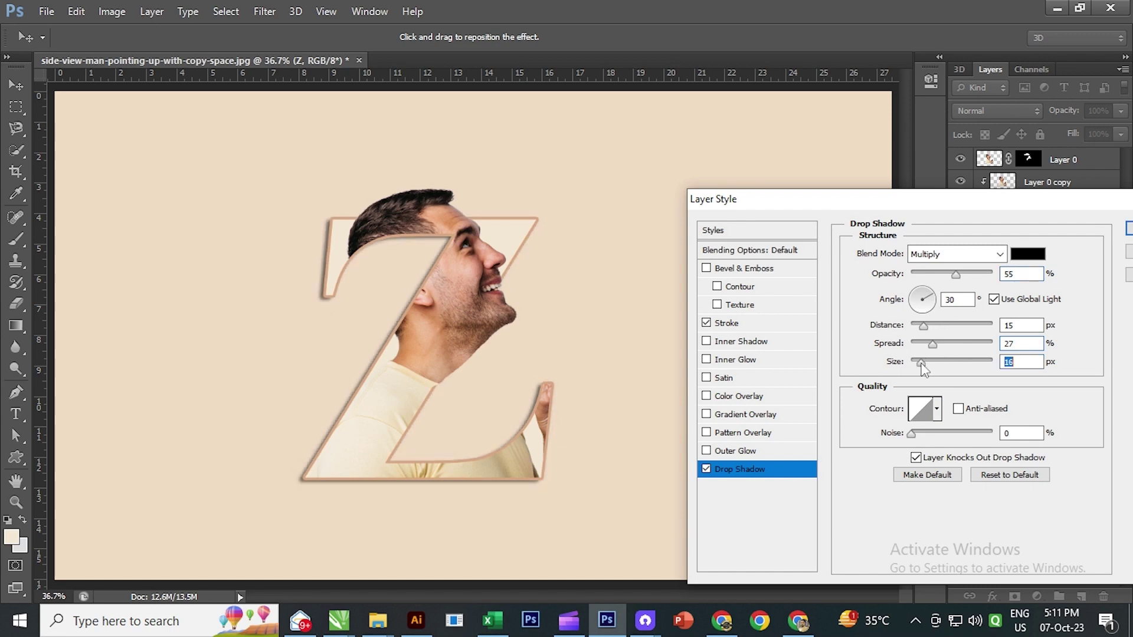
mouse_move(956, 275)
mouse_down()
mouse_move(959, 285)
mouse_move(946, 280)
mouse_up()
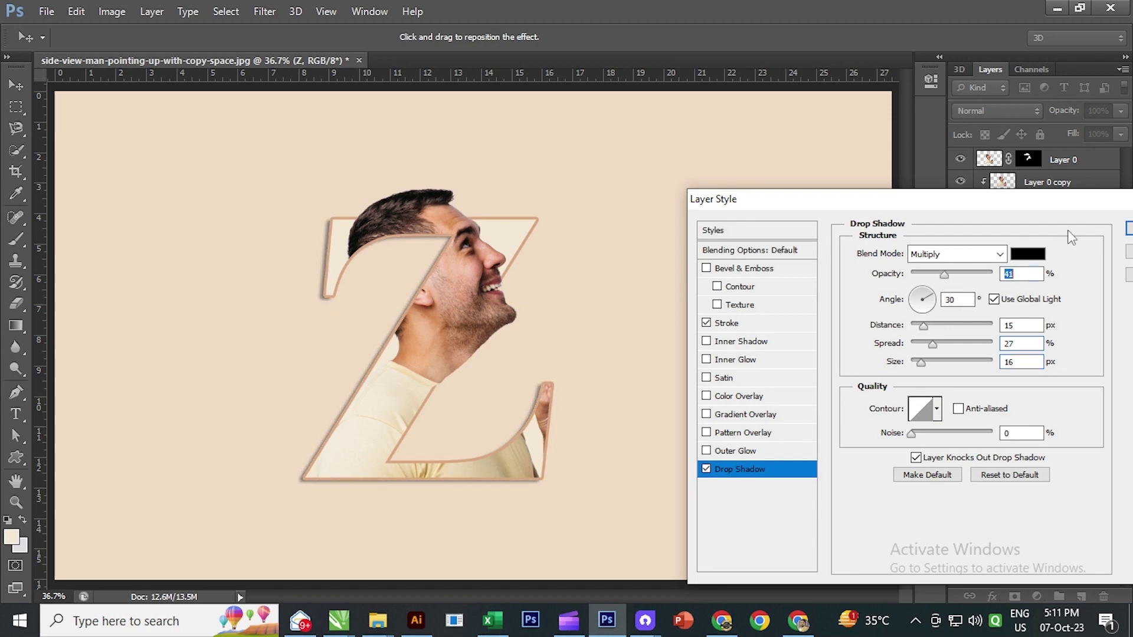
click(1129, 230)
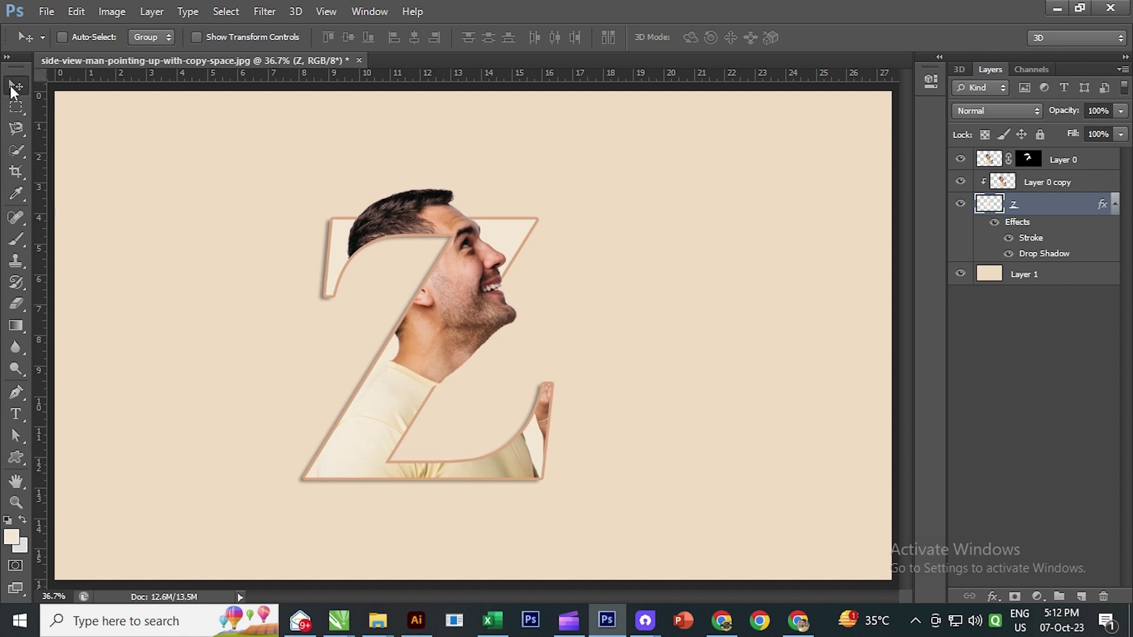
Scale Layer 0, Layer 0 copy and Z together to about 128% and shift them right.
click(1056, 159)
shift+click(1015, 184)
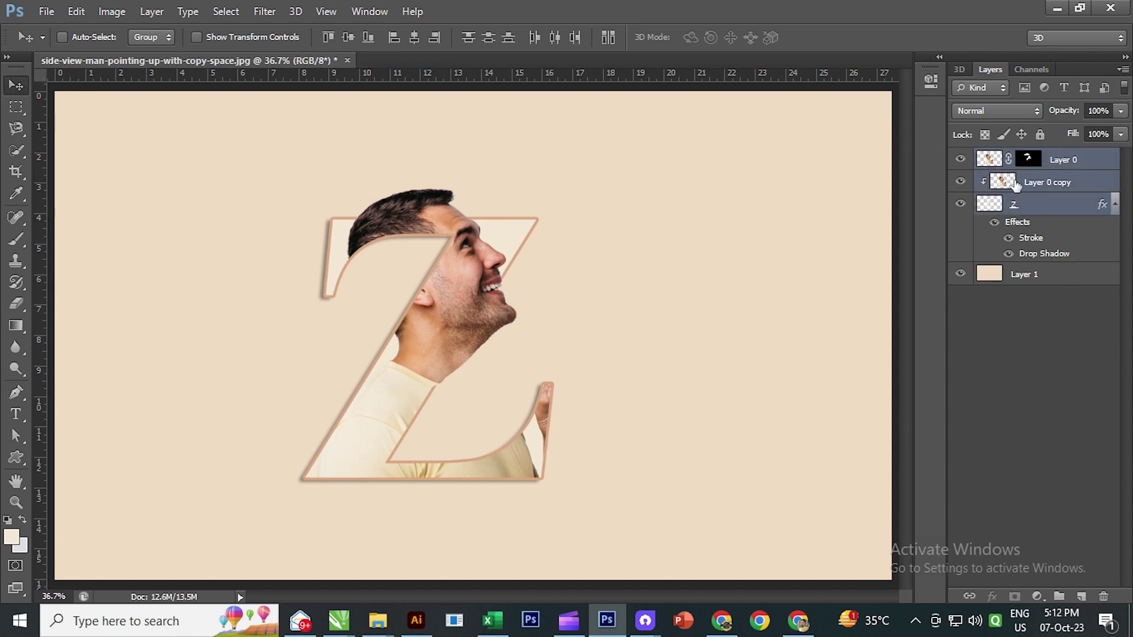
key(ctrl+t)
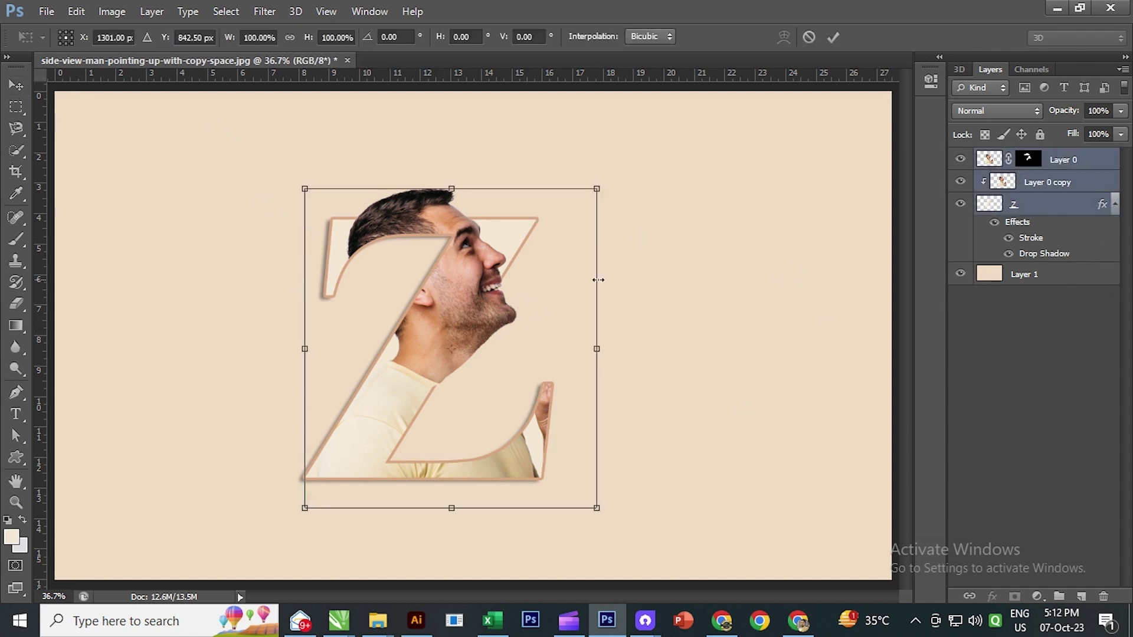
drag(592, 517, 640, 555)
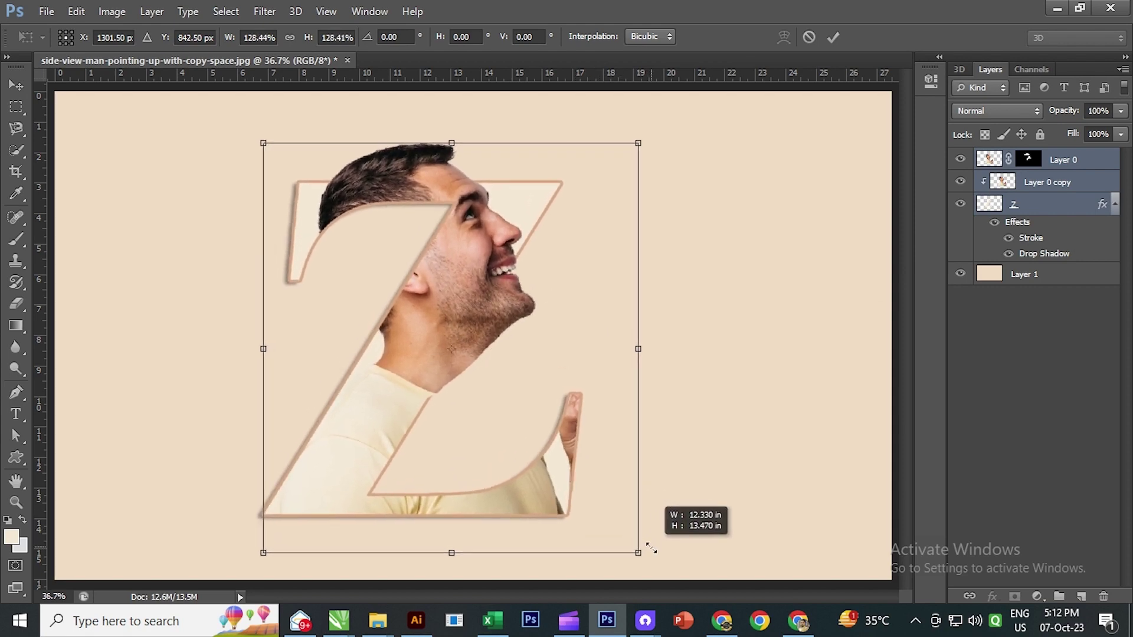
key(Return)
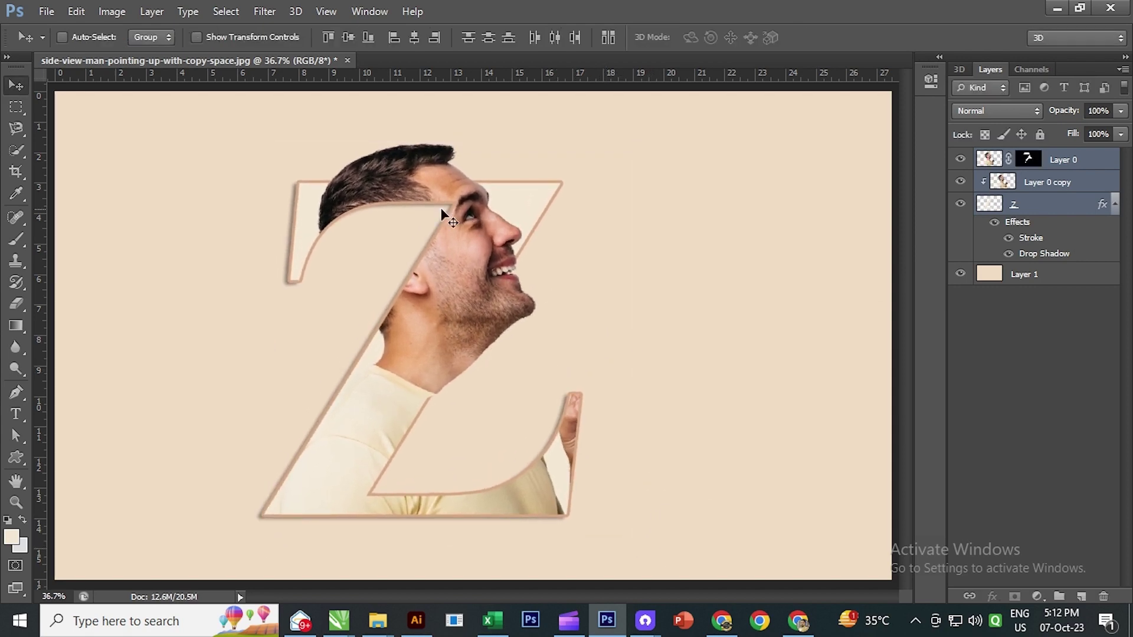
drag(450, 358, 493, 359)
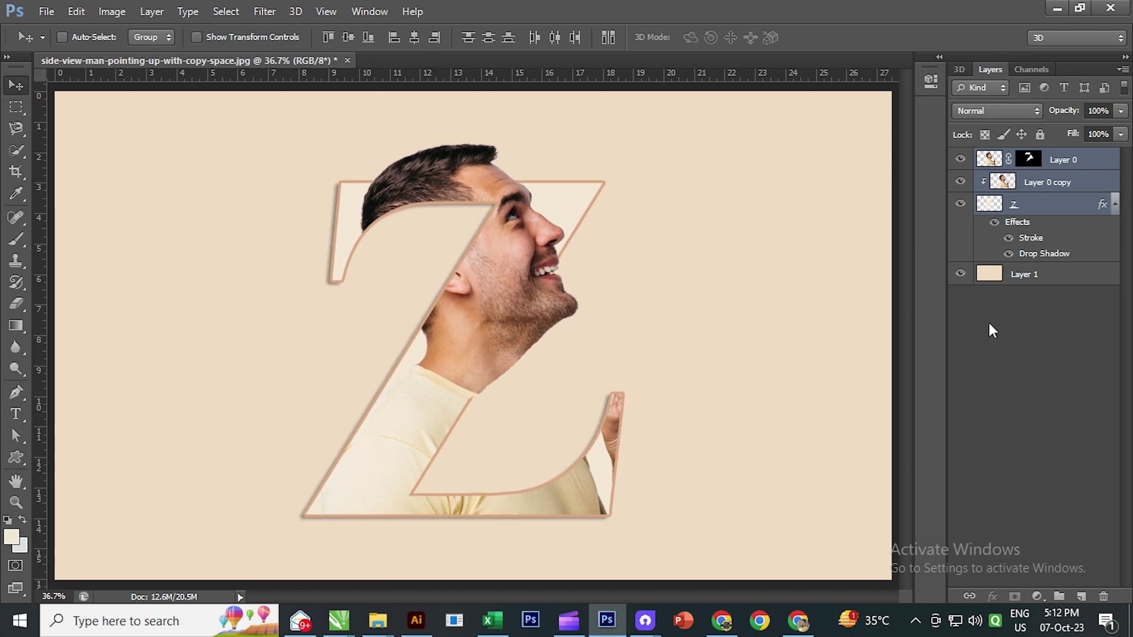
click(1018, 276)
Give background Layer 1 a radial black-to-white Gradient Overlay and bring up its Gradient Editor.
right_click(1054, 275)
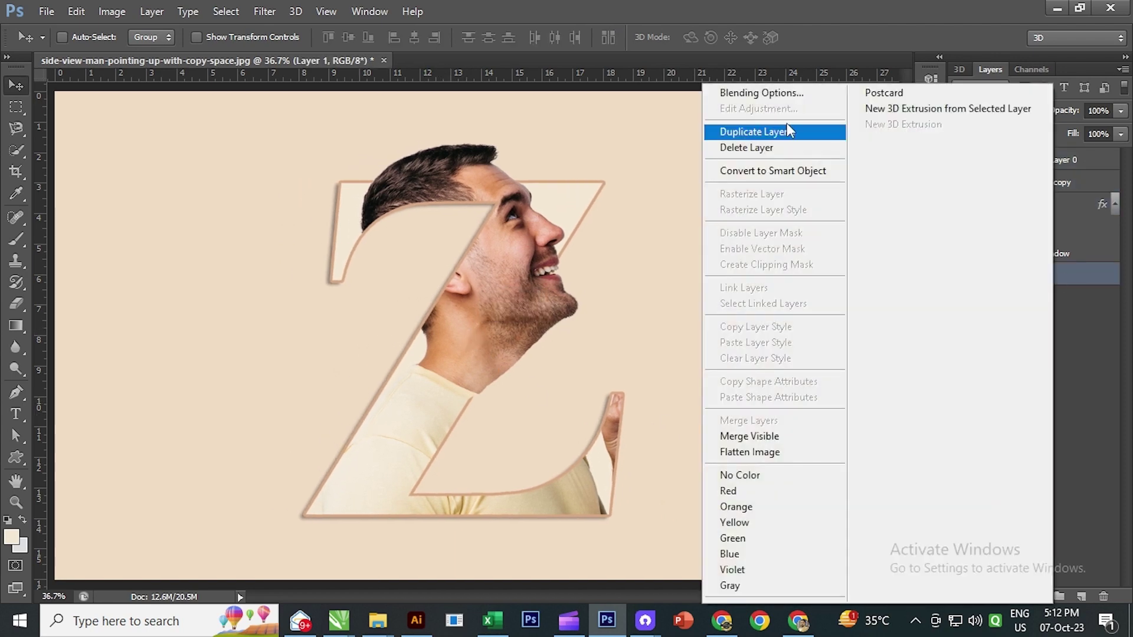
click(757, 94)
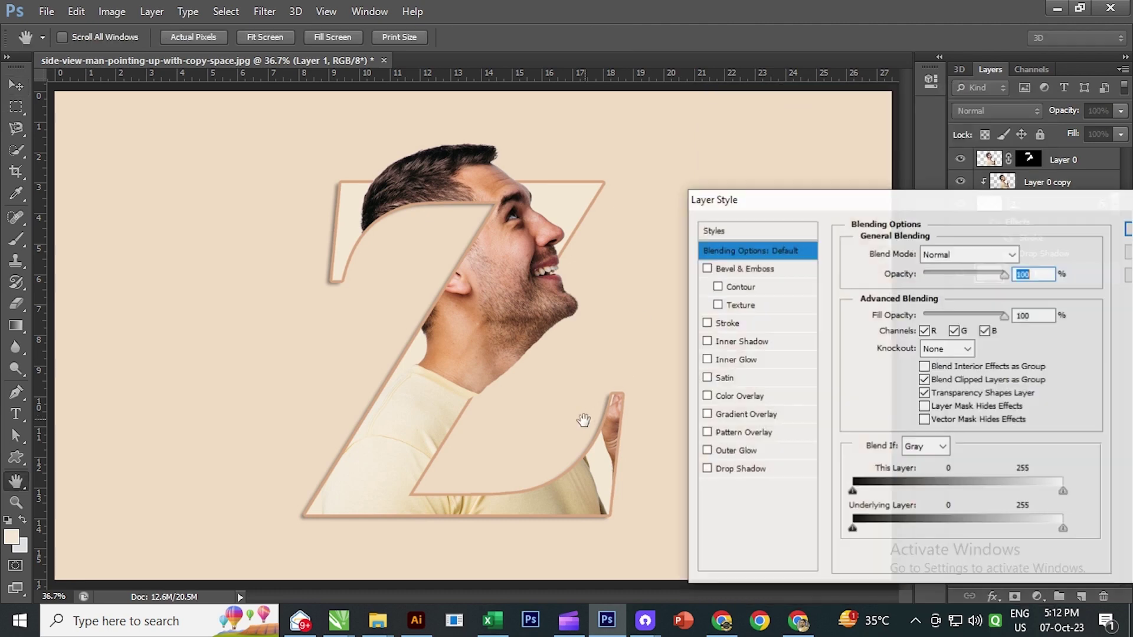
click(734, 414)
click(950, 313)
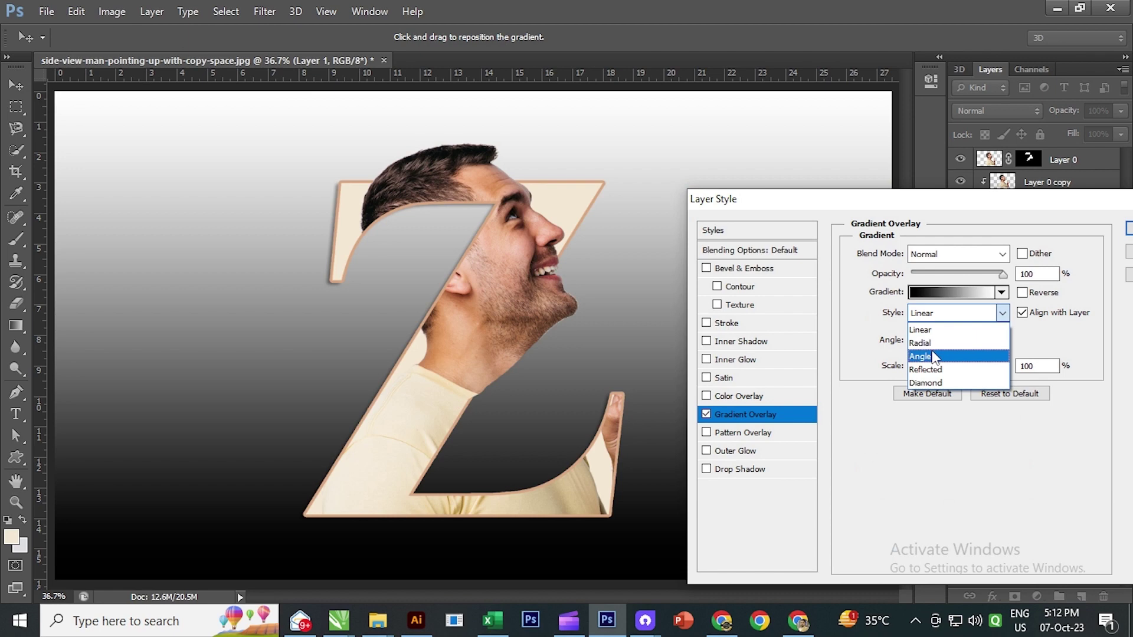
click(920, 343)
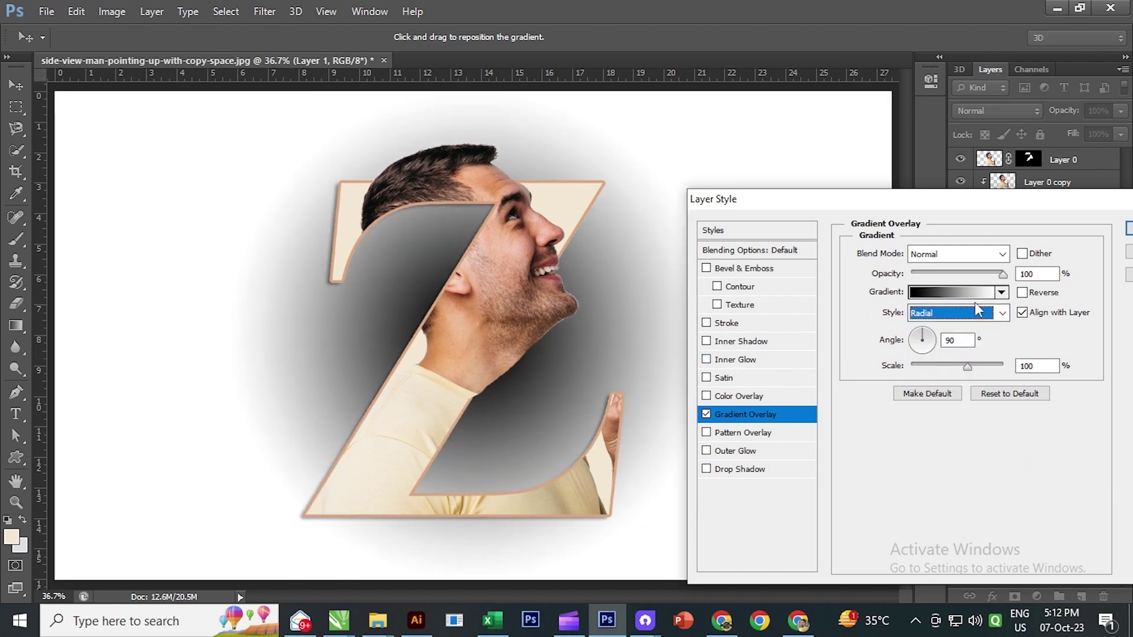
click(950, 292)
Recolour the black gradient stop with a light cream sampled from the canvas.
click(519, 439)
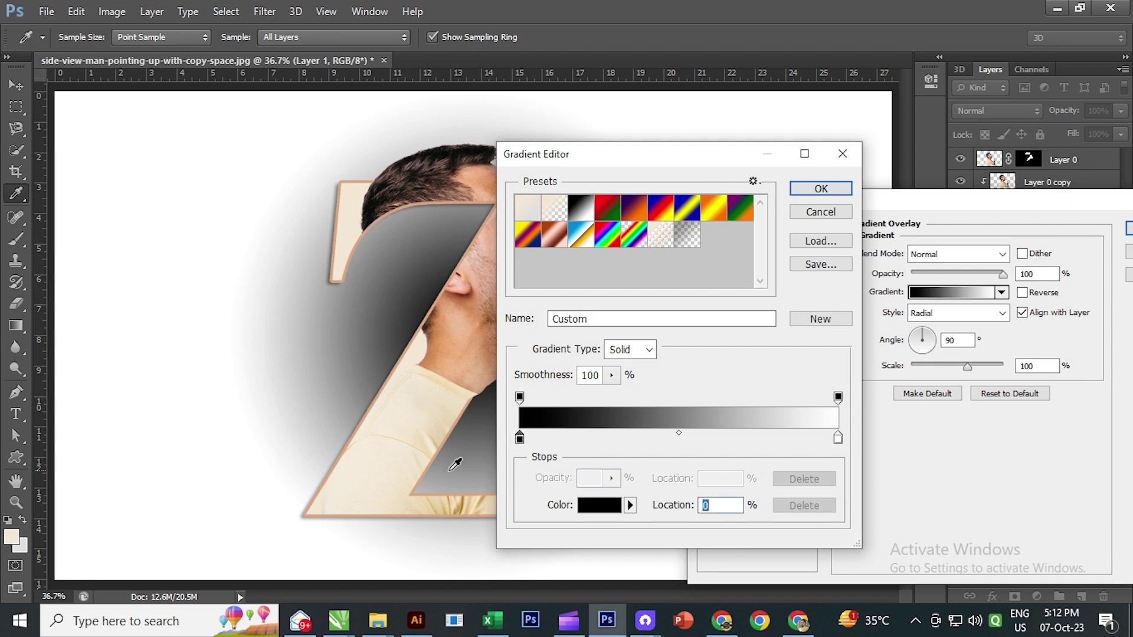
click(400, 405)
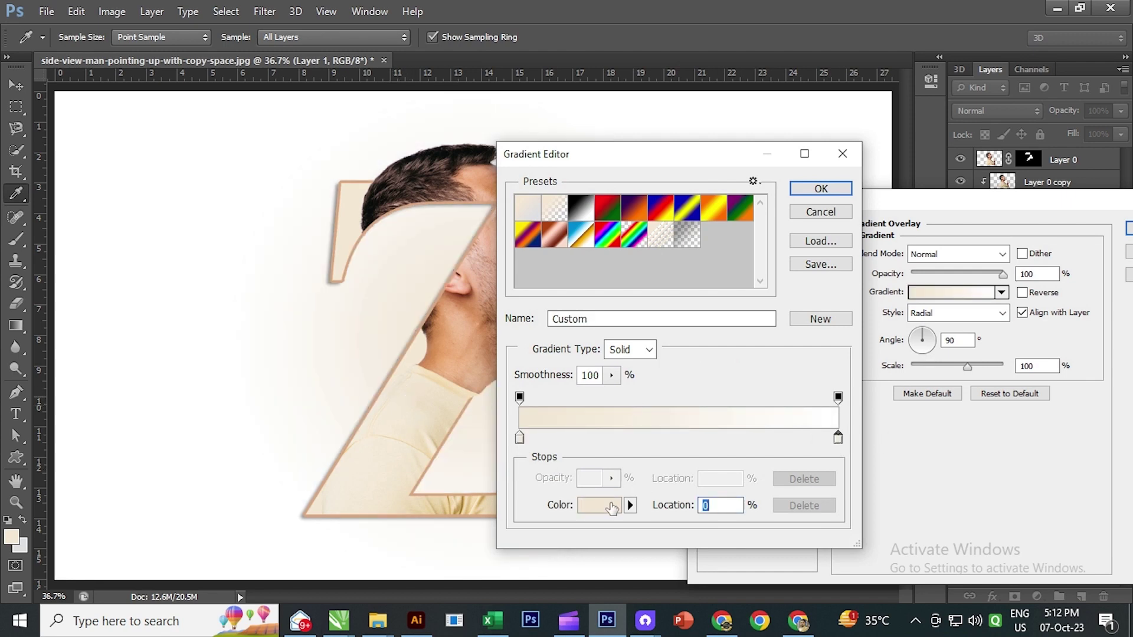
click(608, 506)
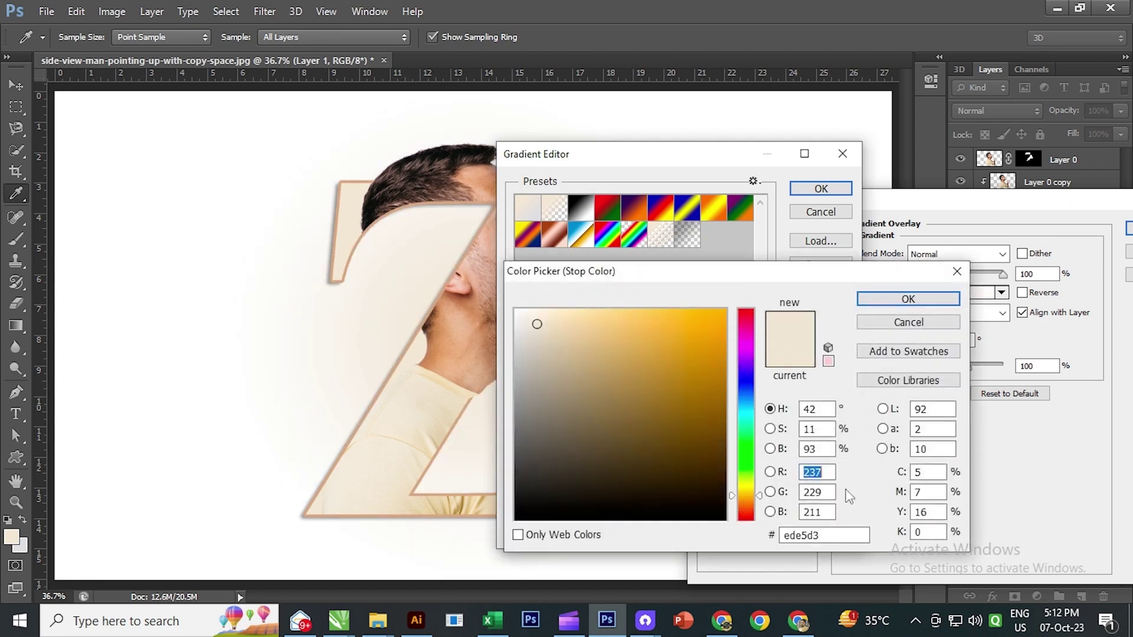
click(439, 507)
click(438, 424)
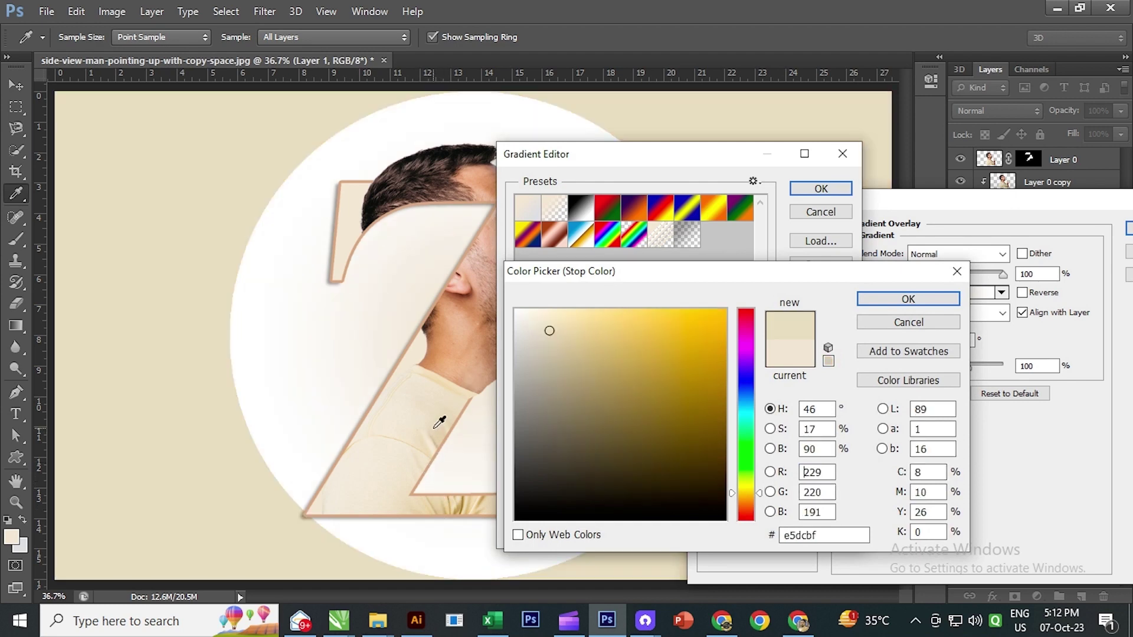
click(908, 300)
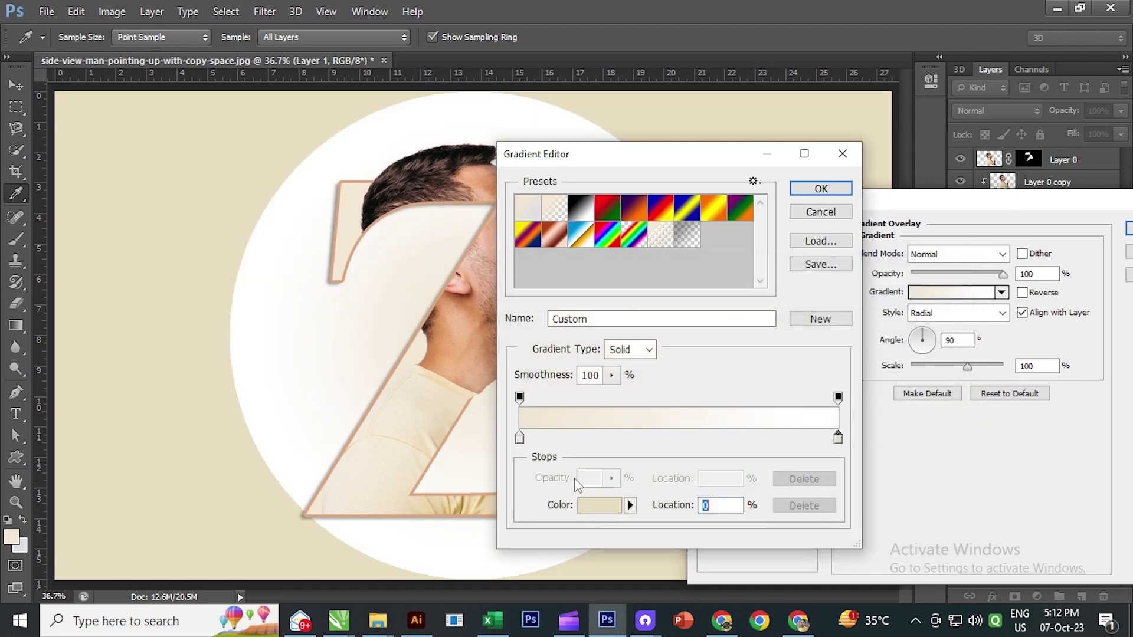
Recolour the left stop with a cream sampled from the photo and accept the gradient.
click(838, 437)
click(519, 438)
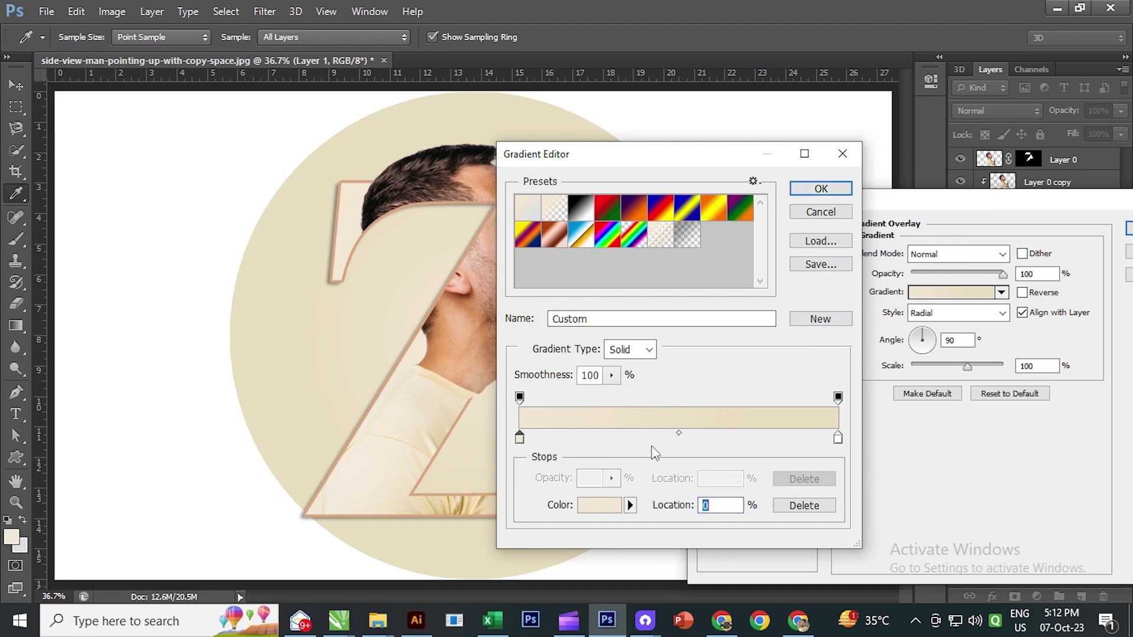
double_click(520, 437)
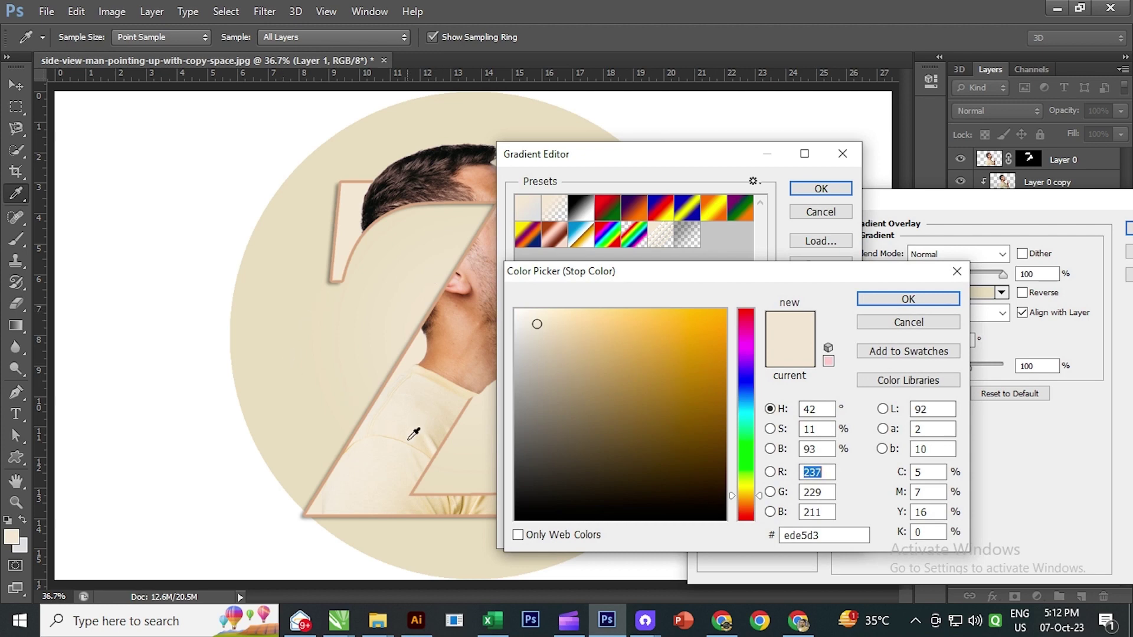
click(394, 440)
click(908, 299)
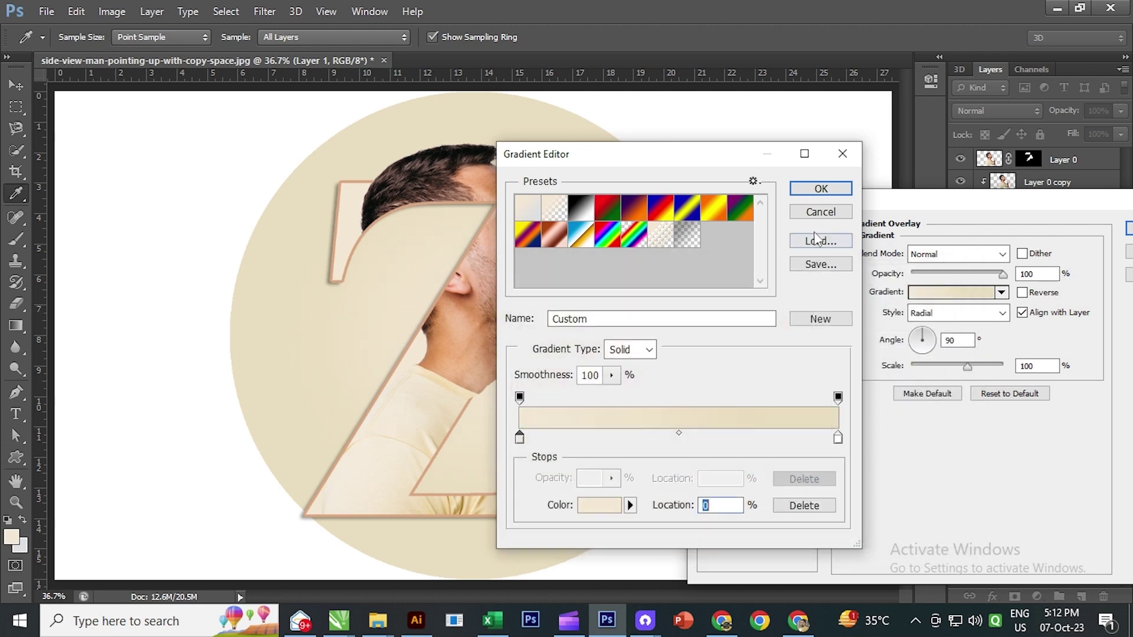
click(821, 189)
Try a Linear gradient style on the background, then revert it to Radial.
drag(894, 216, 817, 219)
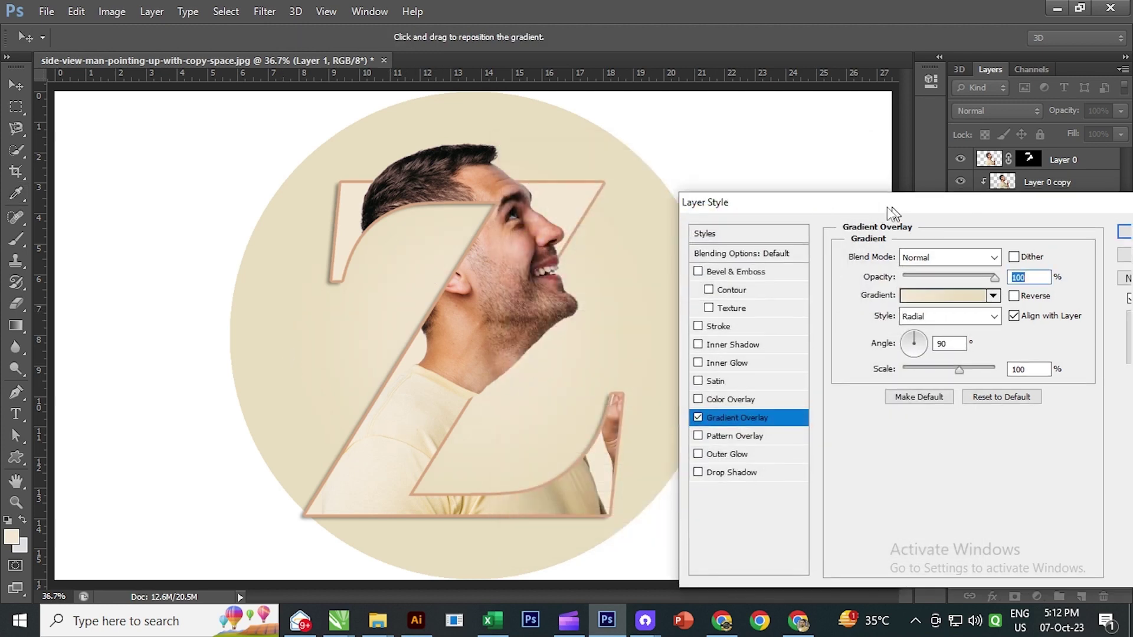
click(879, 319)
click(847, 333)
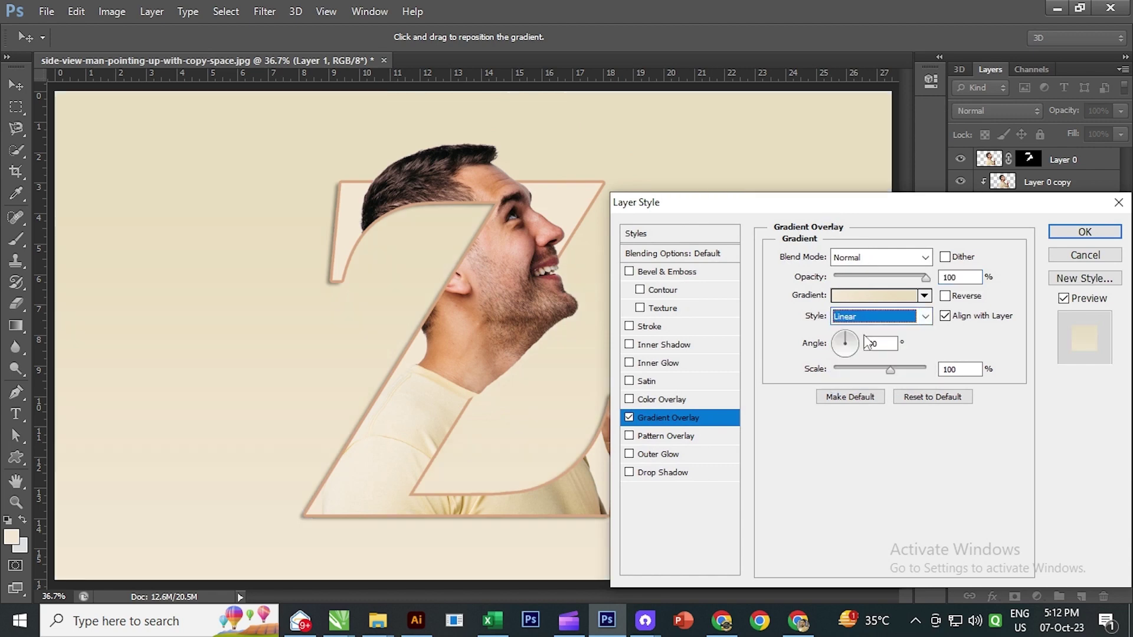
click(869, 296)
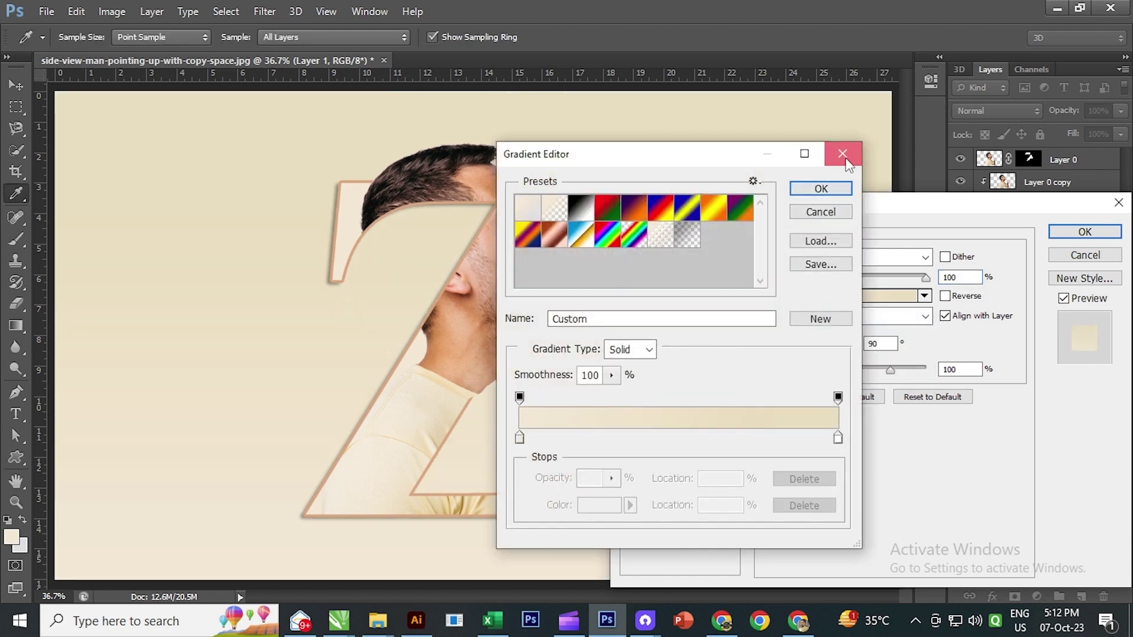
click(837, 189)
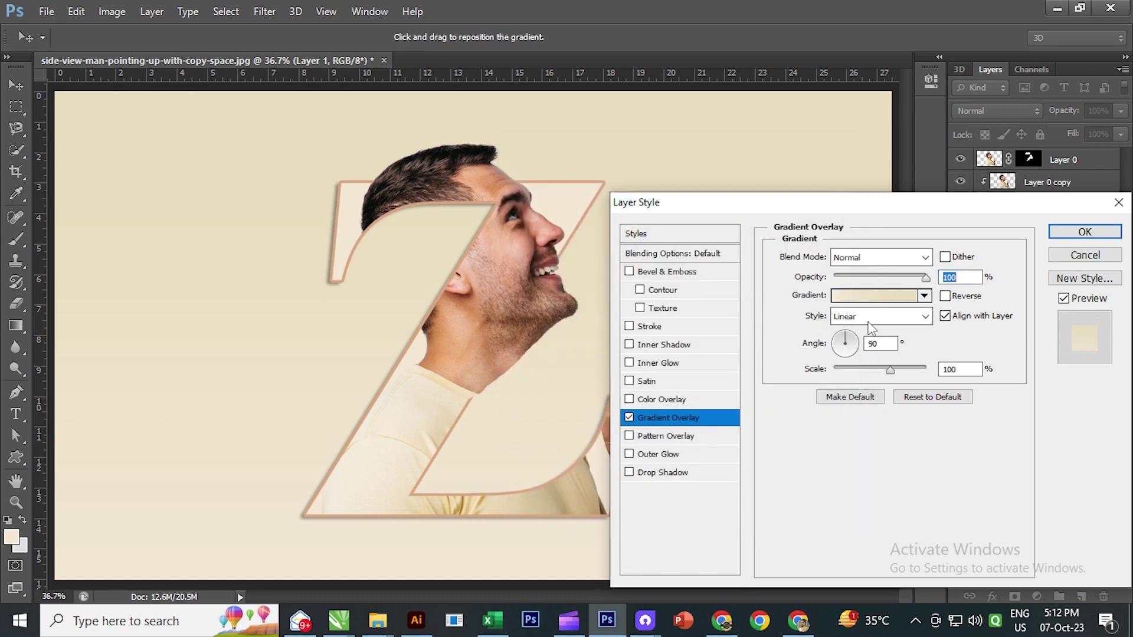
click(879, 316)
click(855, 347)
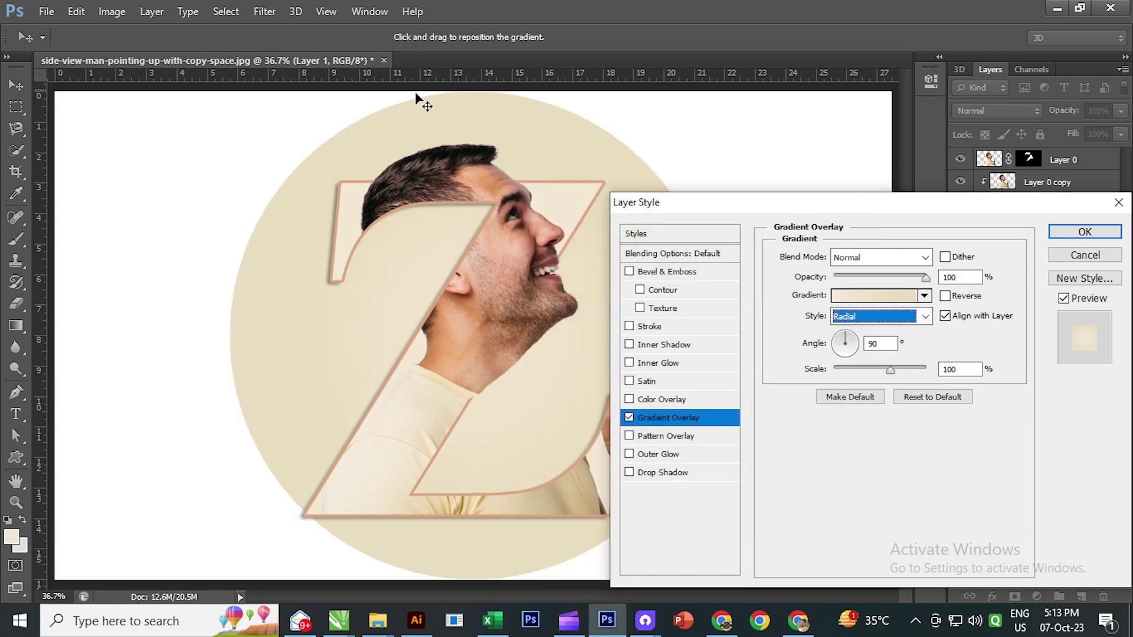
After testing Angle, set the overlay style to Reflected and apply the layer style.
click(879, 316)
click(850, 359)
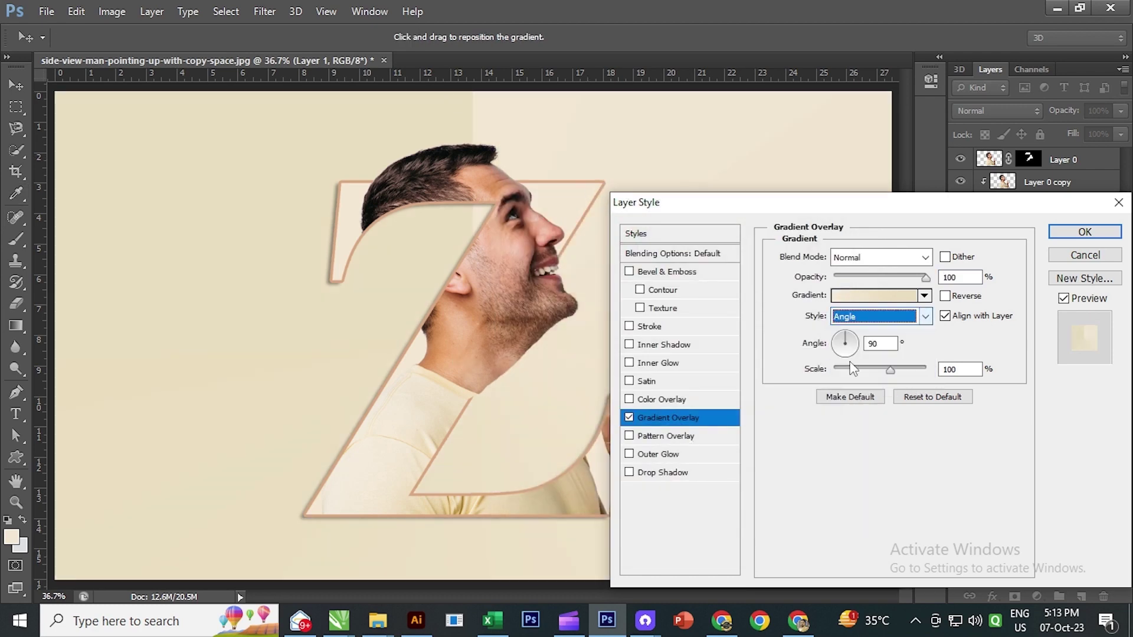
click(873, 317)
click(850, 372)
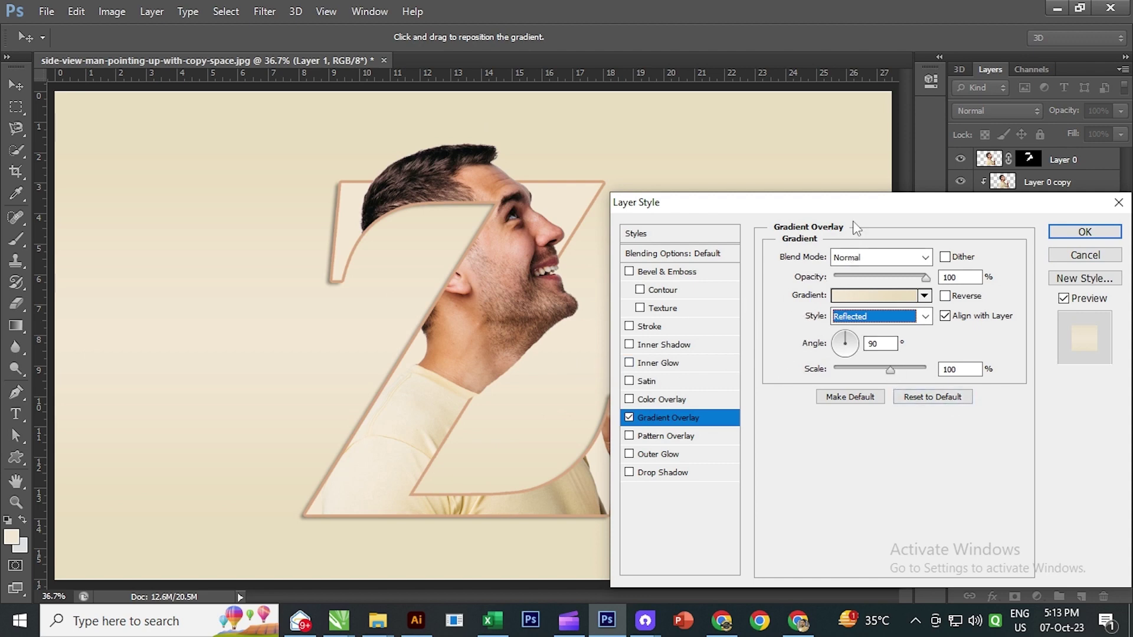
drag(856, 202, 927, 156)
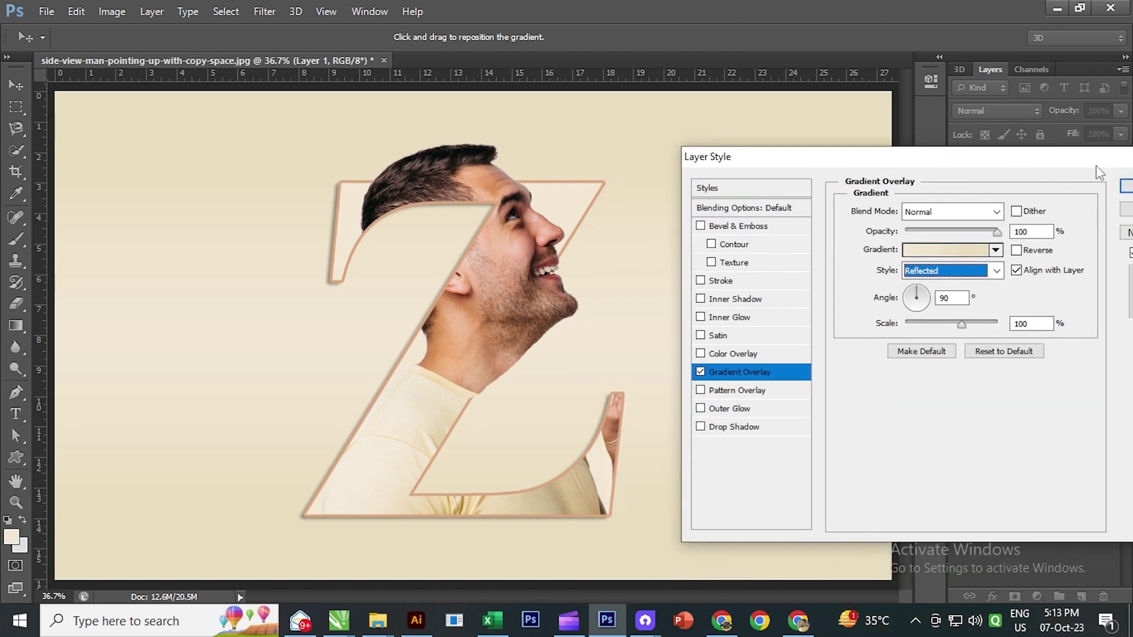
click(1128, 190)
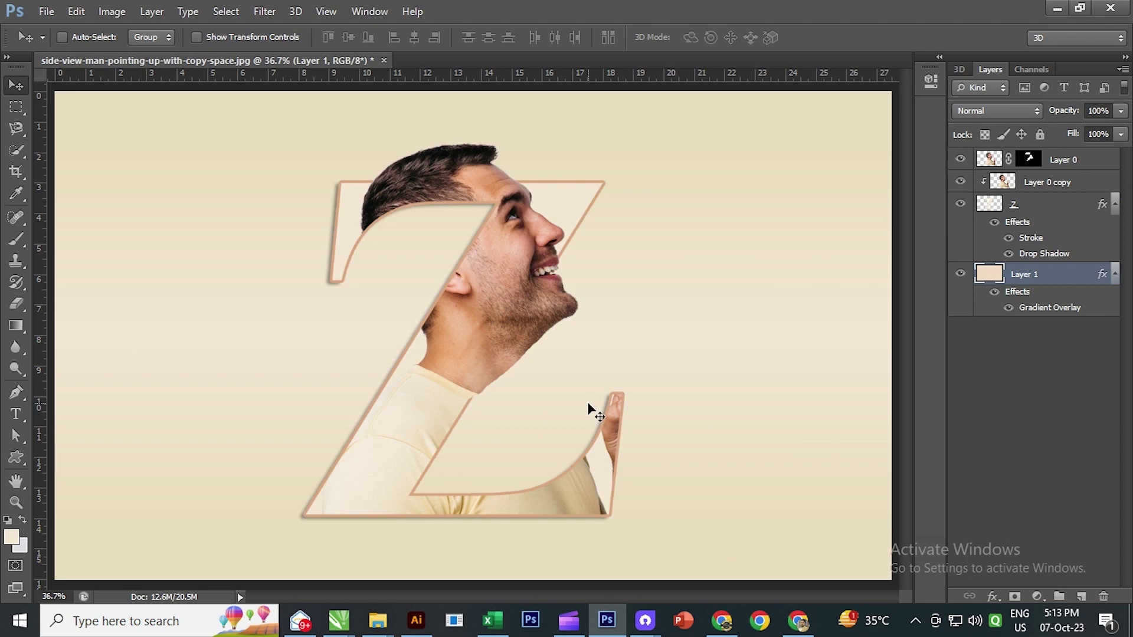